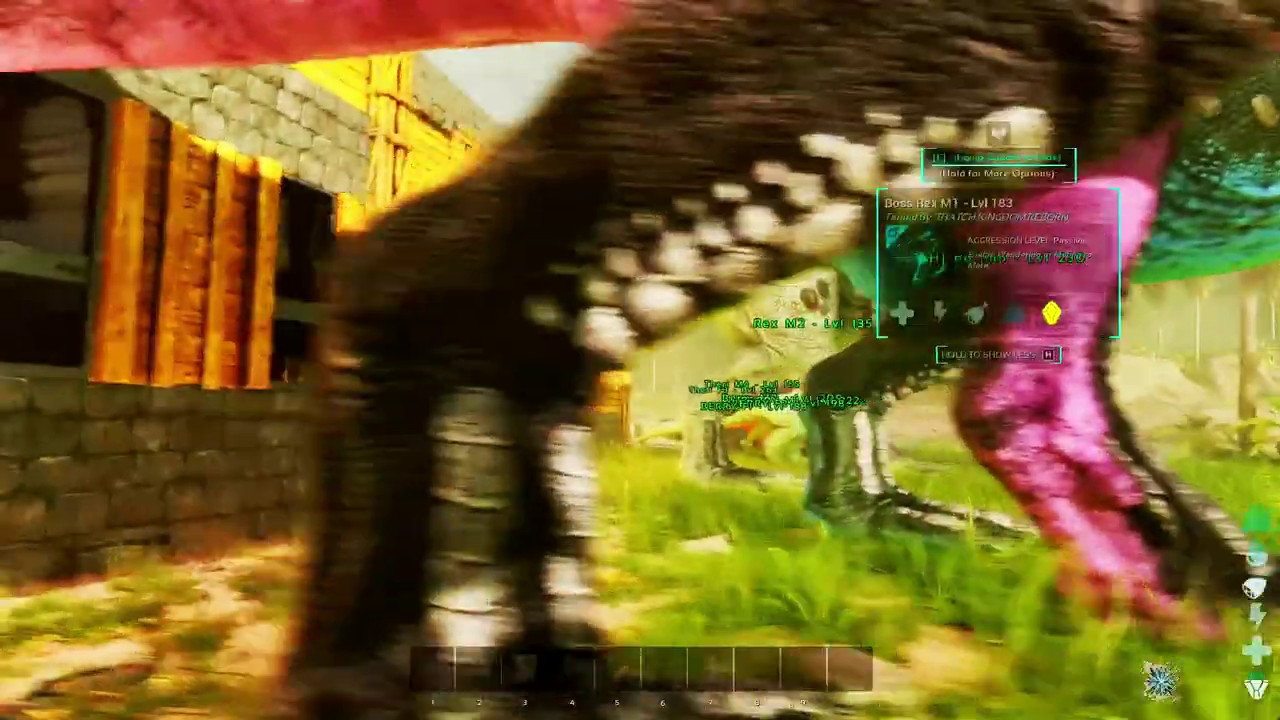
# Step: Export the data of Boss Rex M1 and the nearby tamed rexes, Baryonyxes and Therizinosaurs from the game
pyautogui.press('e')
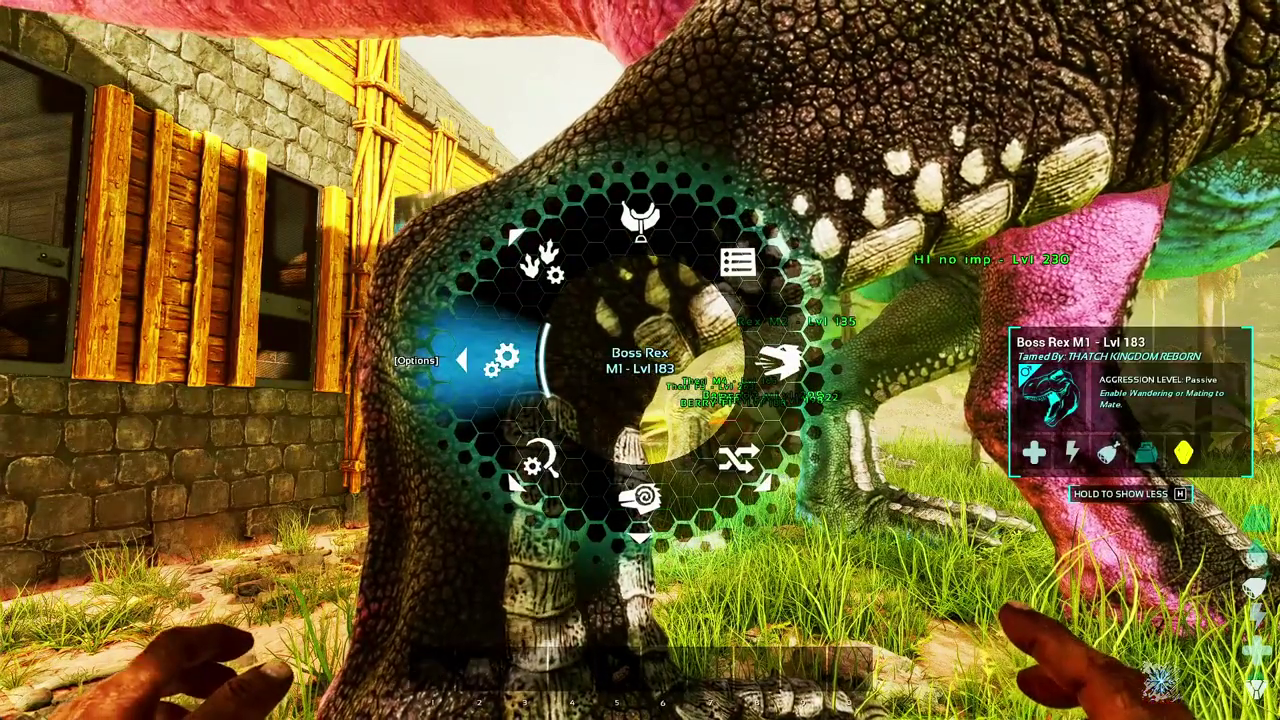
pyautogui.click(502, 360)
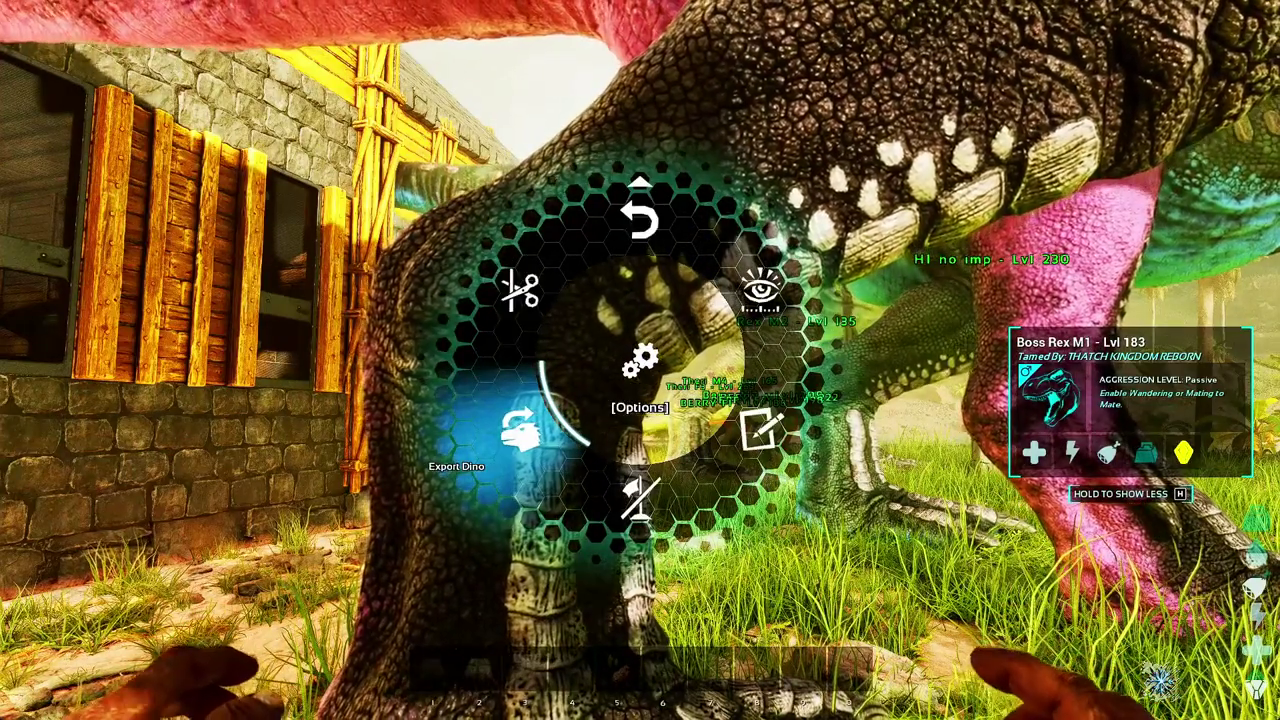
pyautogui.click(518, 430)
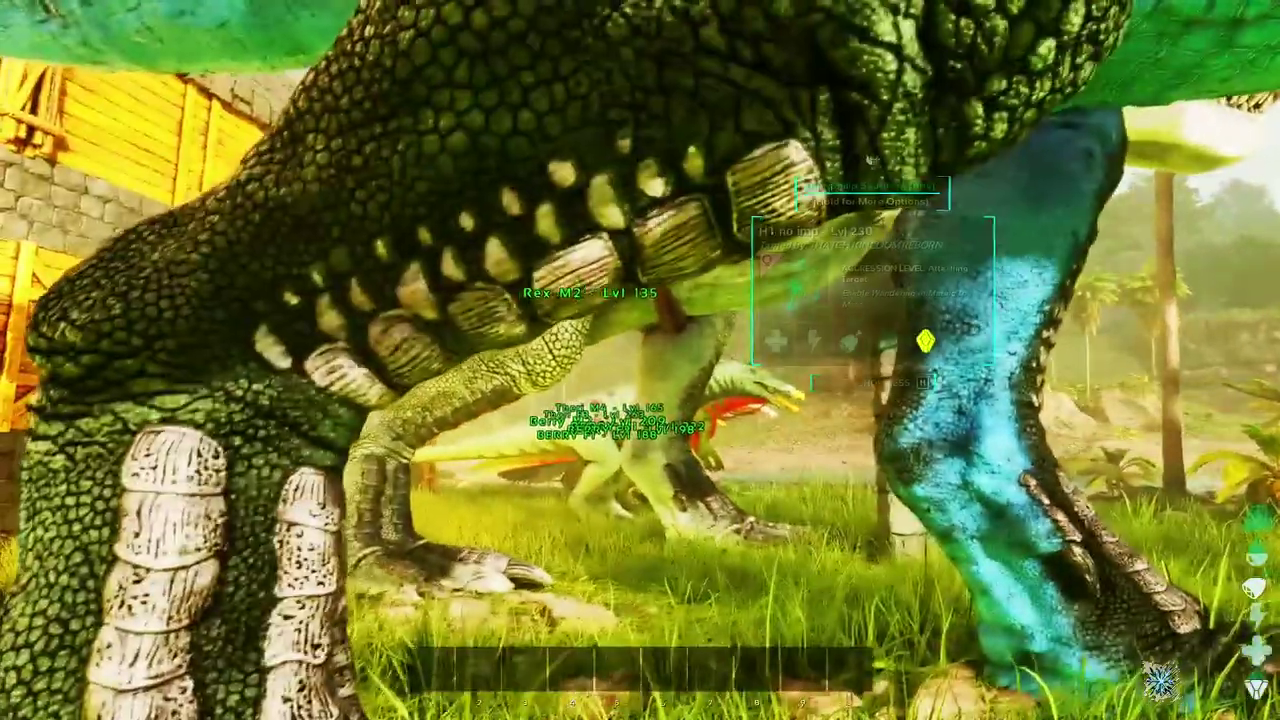
pyautogui.press('e')
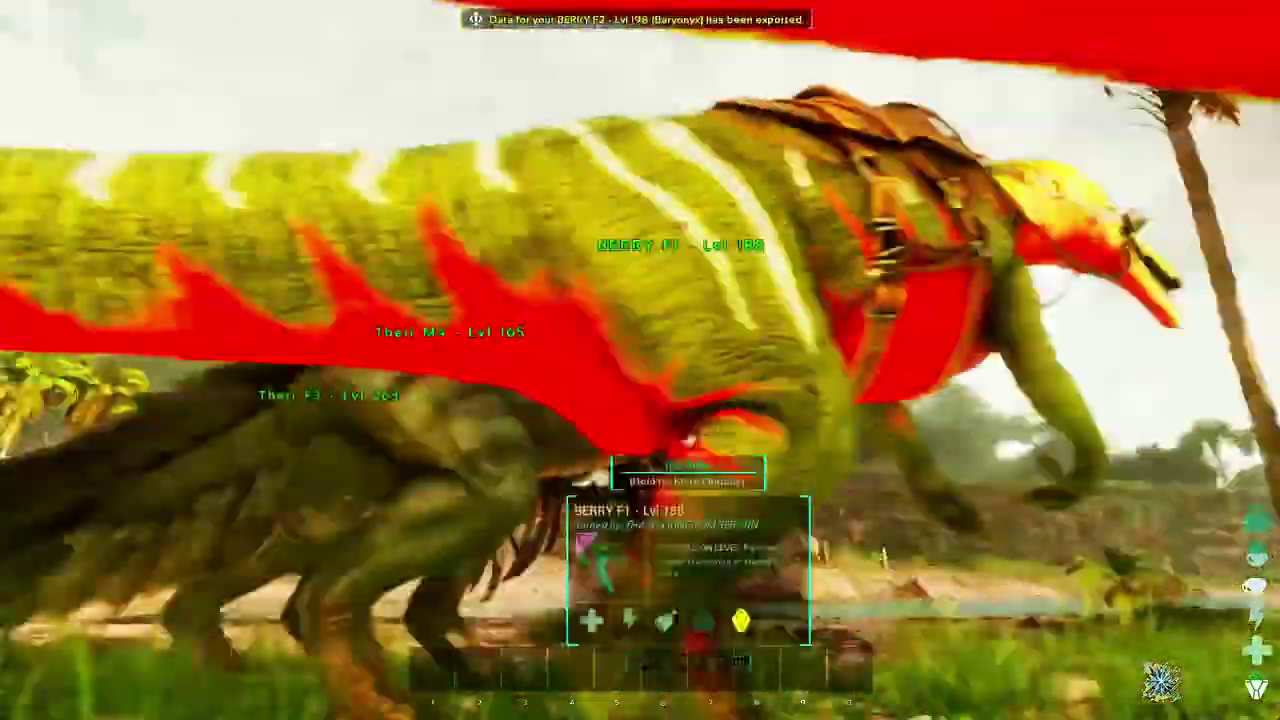
pyautogui.press('e')
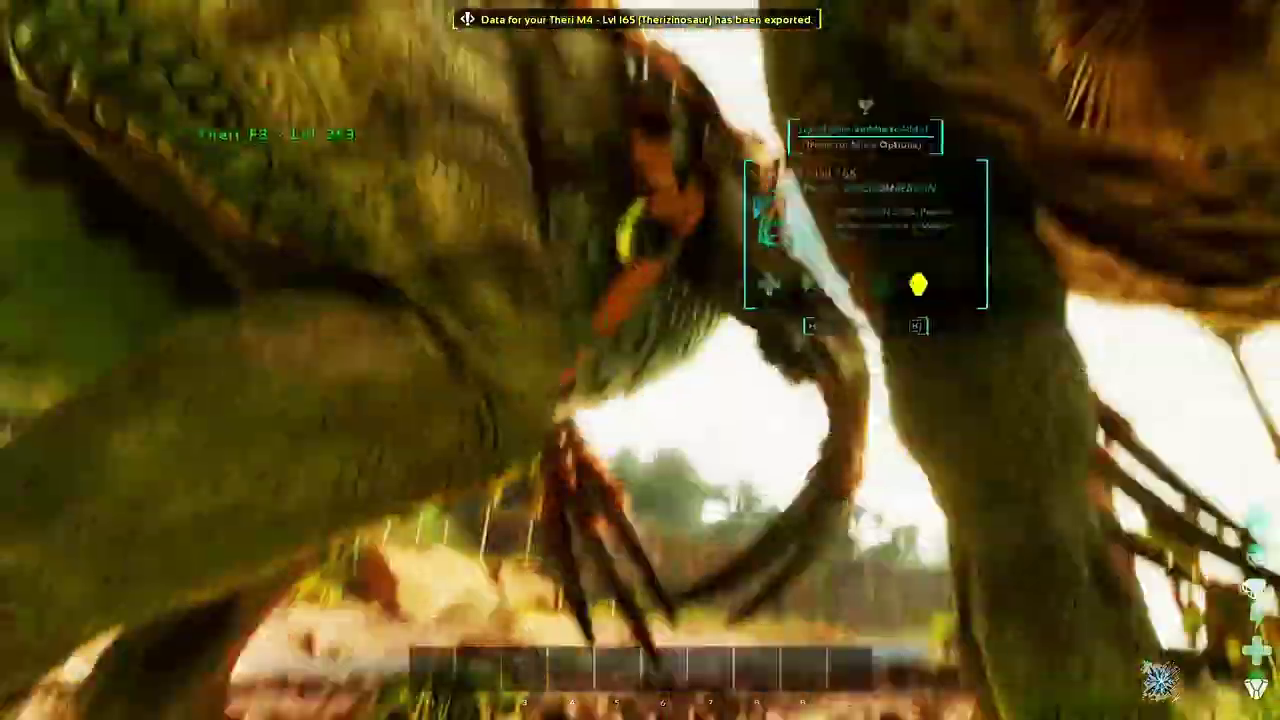
pyautogui.press('e')
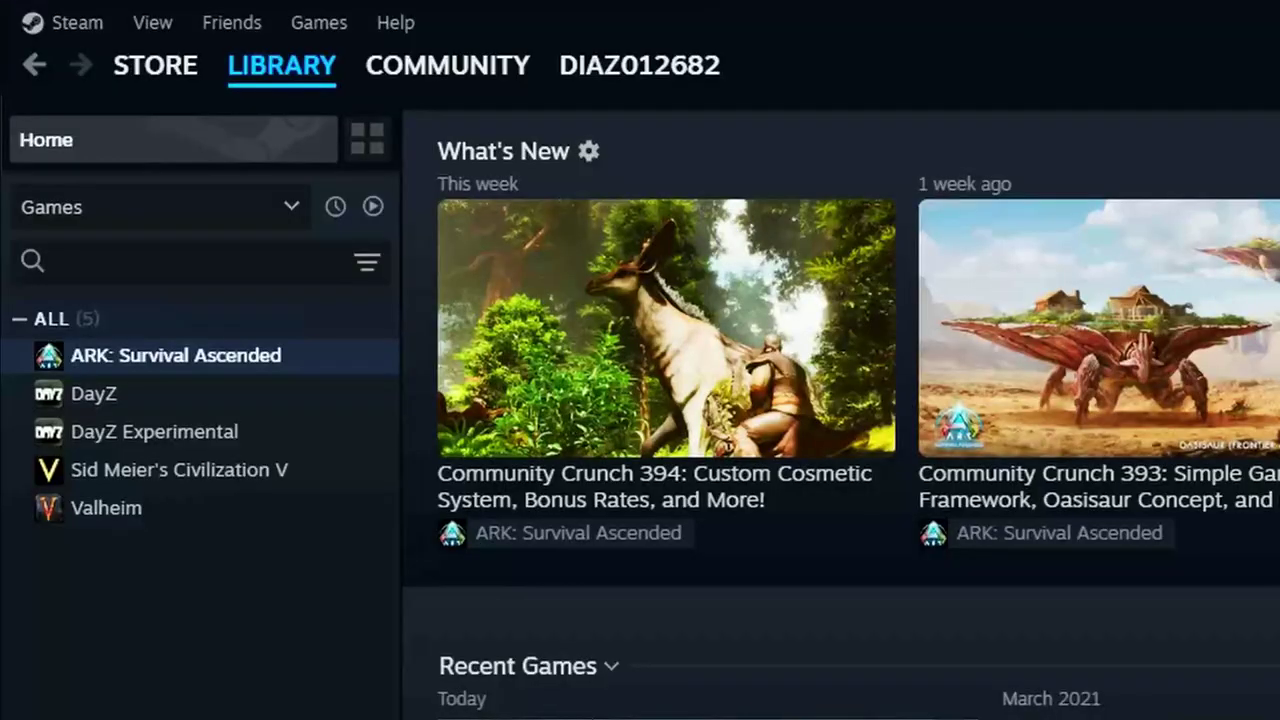
# Step: Switch to Steam, browse the local files of ARK: Survival Ascended and open the ShooterGame > Saved > DinoExports folder
pyautogui.rightClick(198, 358)
pyautogui.moveTo(290, 534)
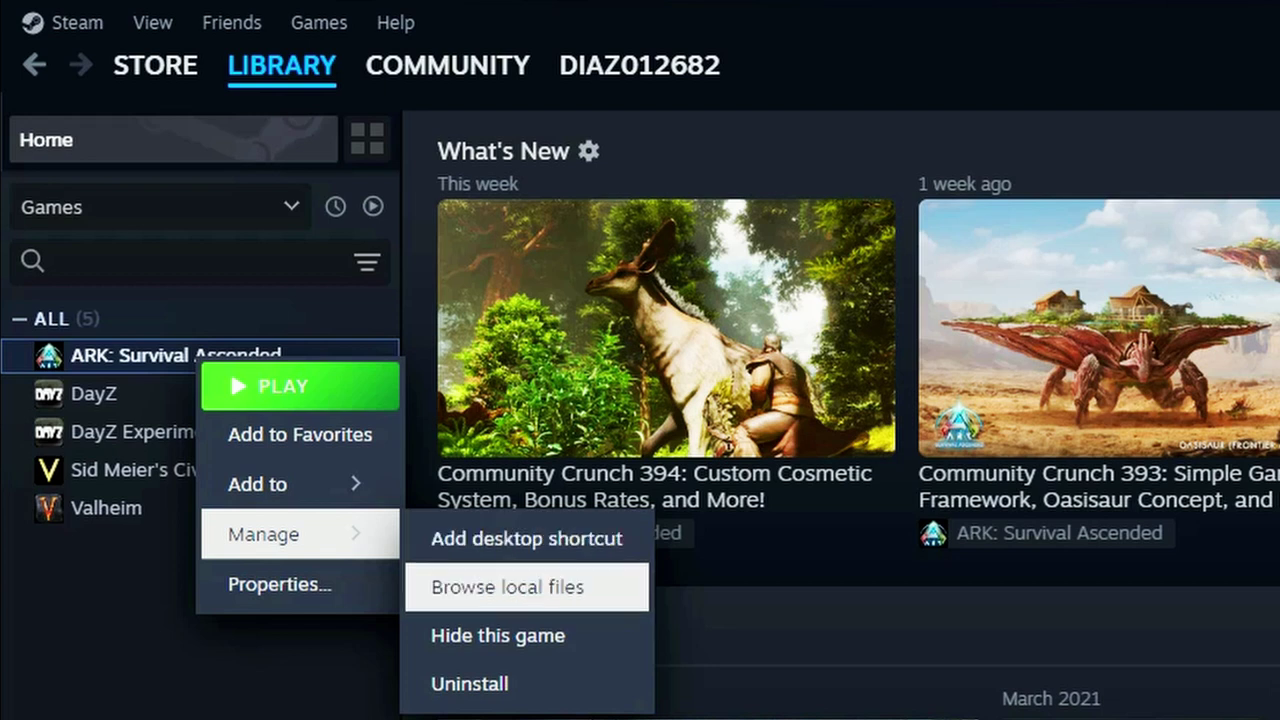
pyautogui.click(507, 587)
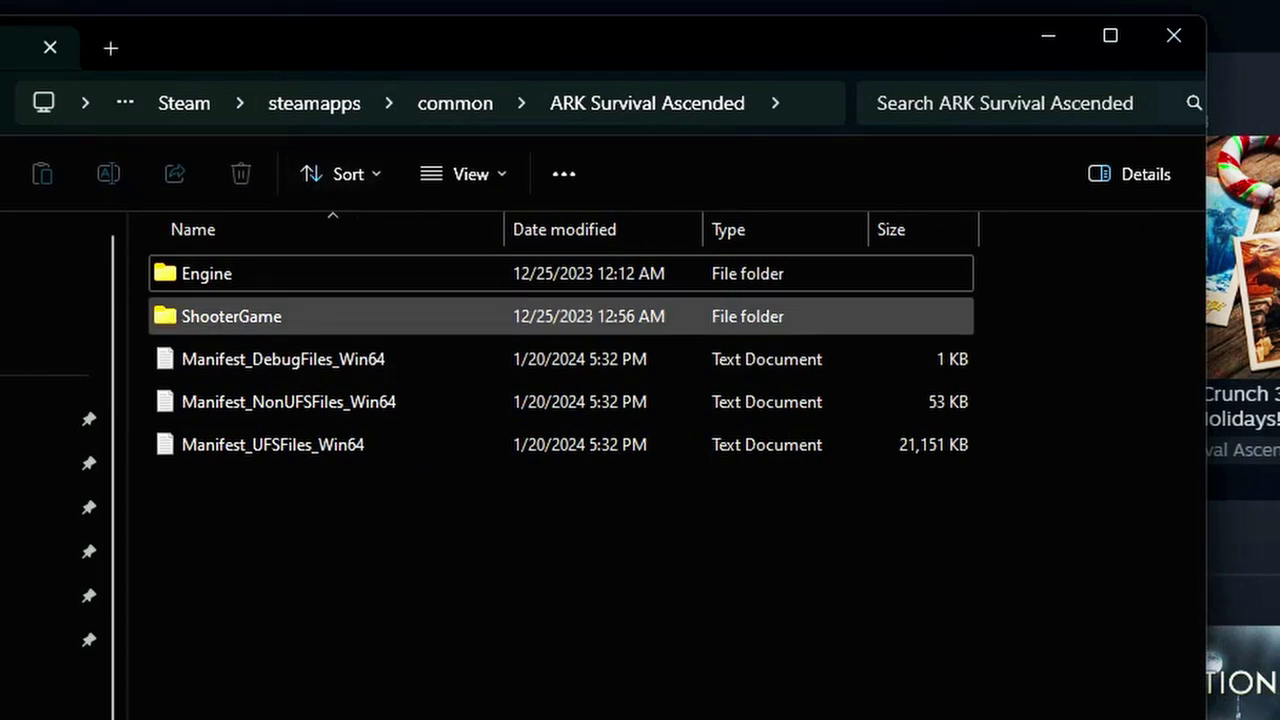
pyautogui.doubleClick(231, 316)
pyautogui.doubleClick(200, 402)
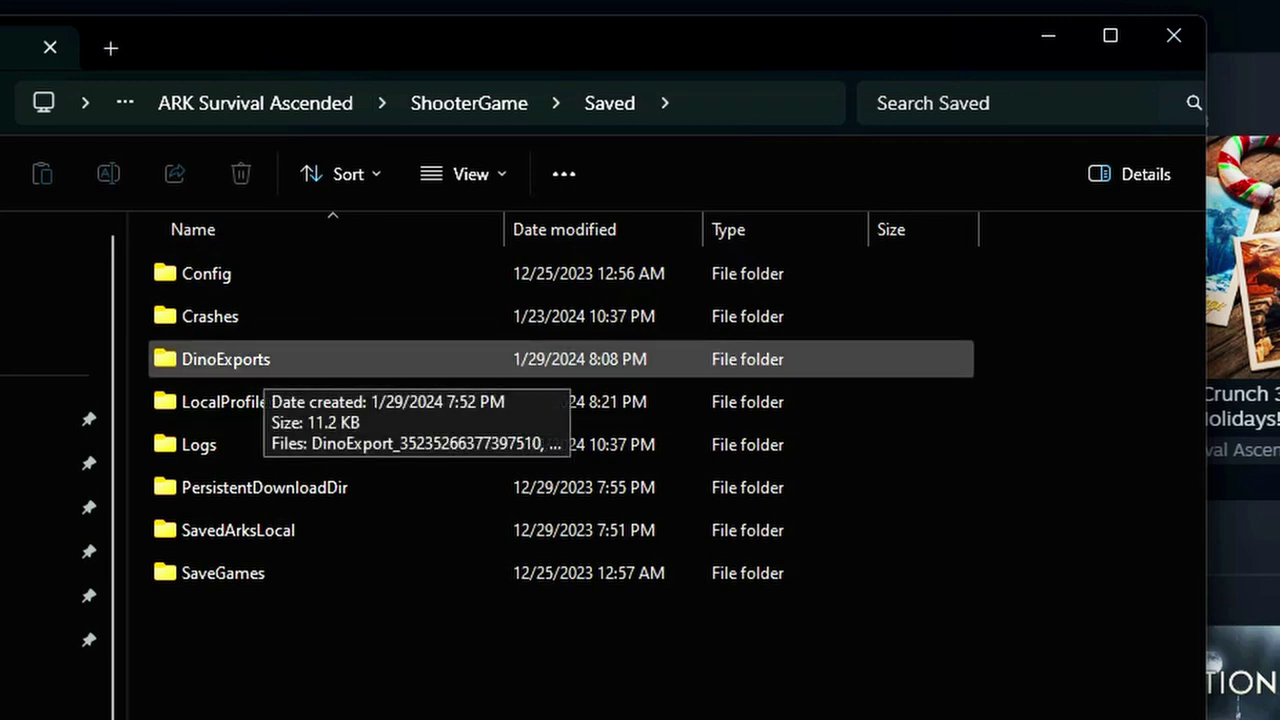
pyautogui.doubleClick(258, 366)
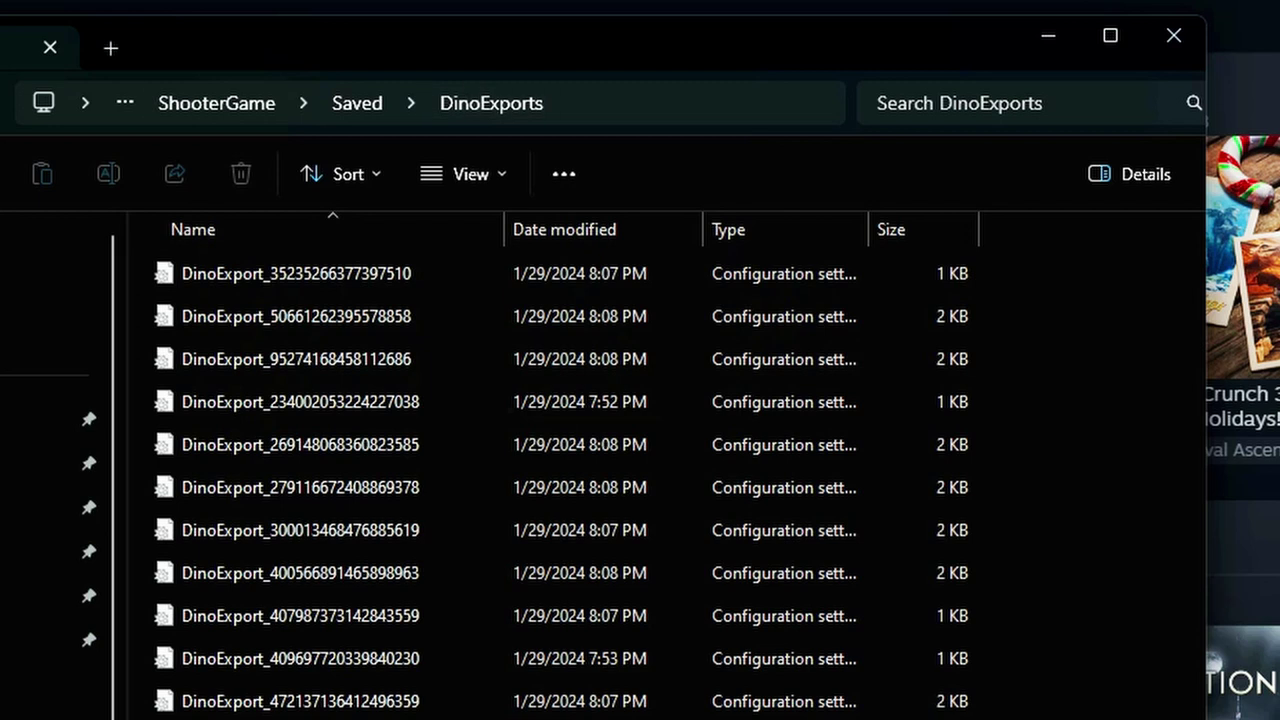
pyautogui.rightClick(590, 112)
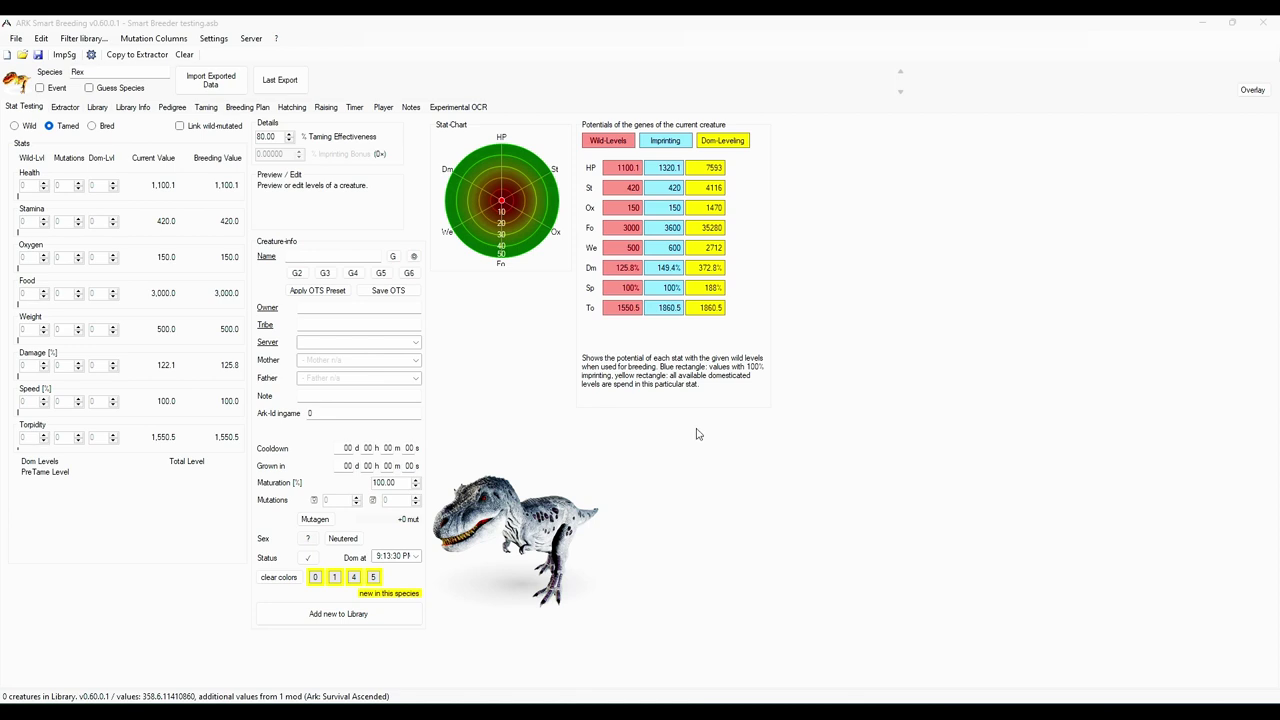
# Step: Switch to ARK Smart Breeding and set the temperature unit to °F in the general settings
pyautogui.click(215, 40)
pyautogui.click(215, 40)
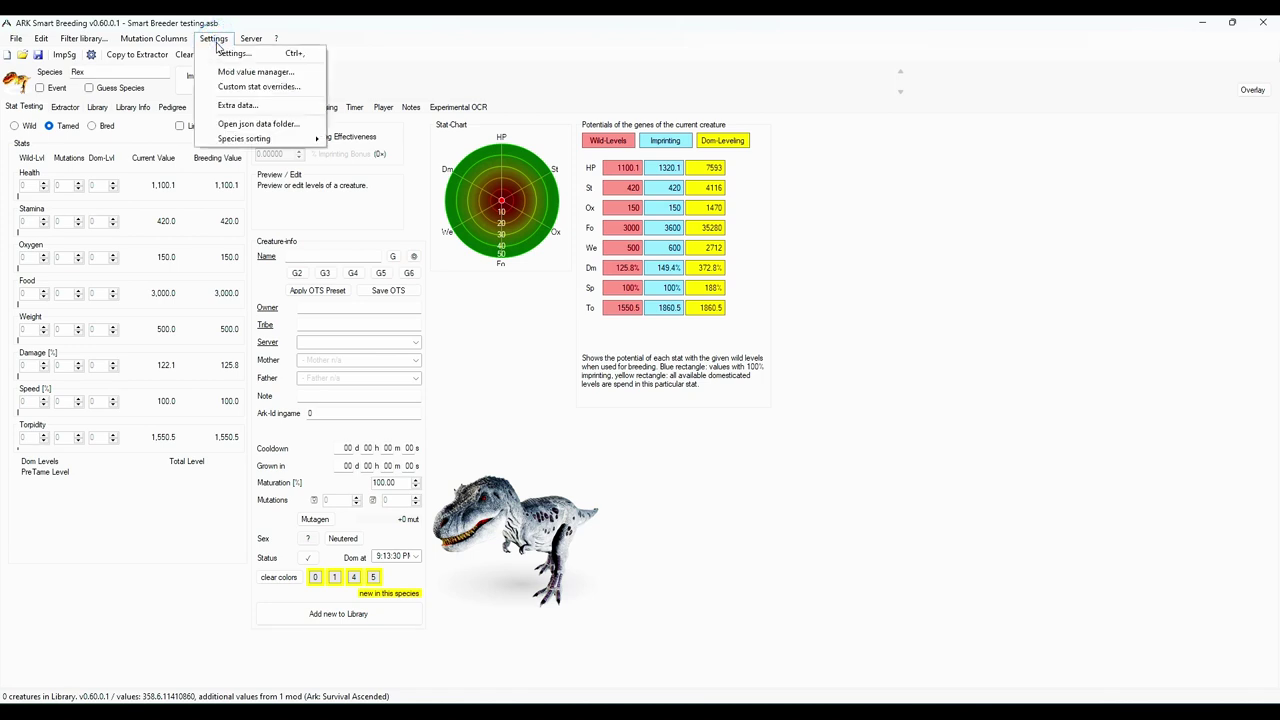
pyautogui.click(231, 55)
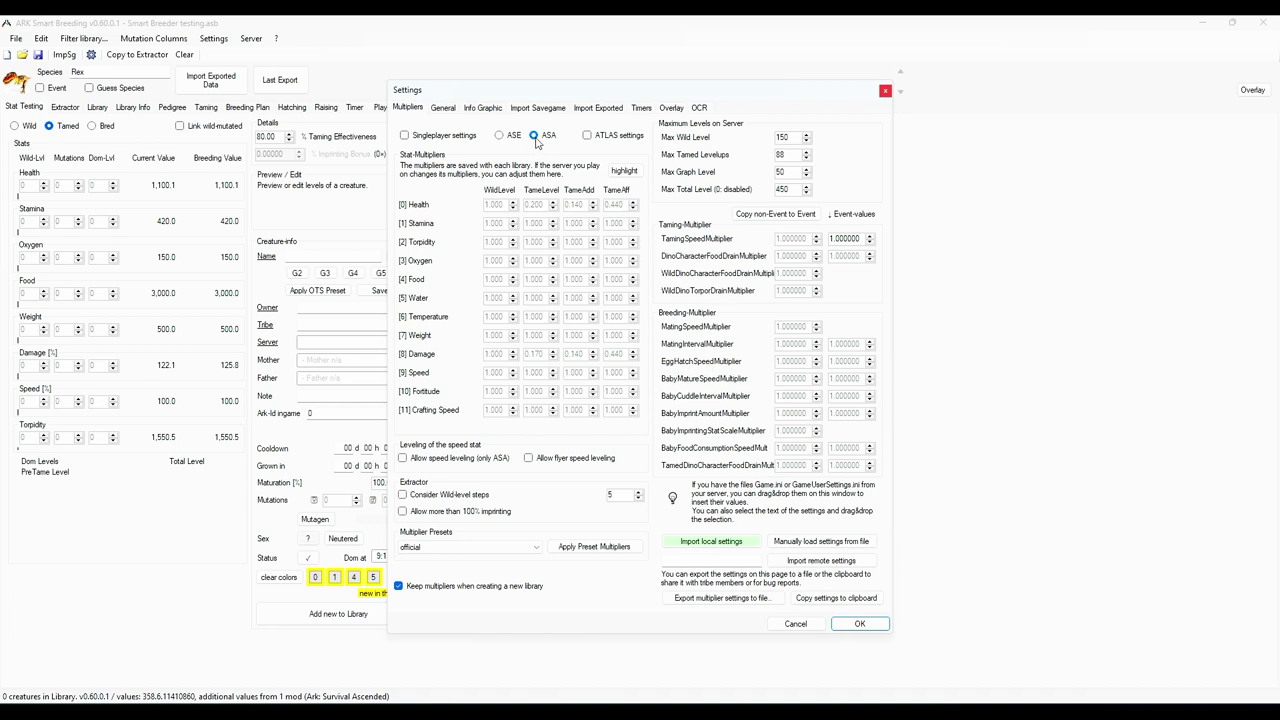
pyautogui.click(441, 108)
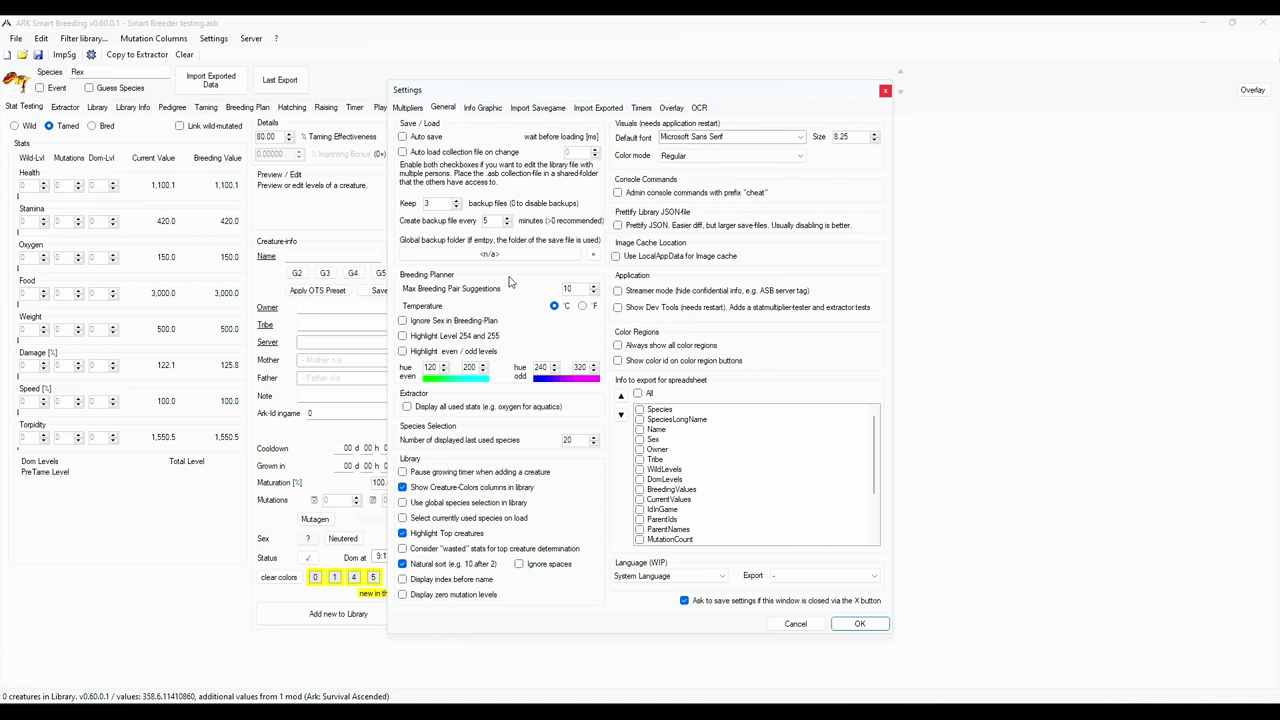
pyautogui.click(581, 310)
# Step: Include creature name, current levels and values, color region names, and color region names without an available image in the info graphic
pyautogui.click(484, 108)
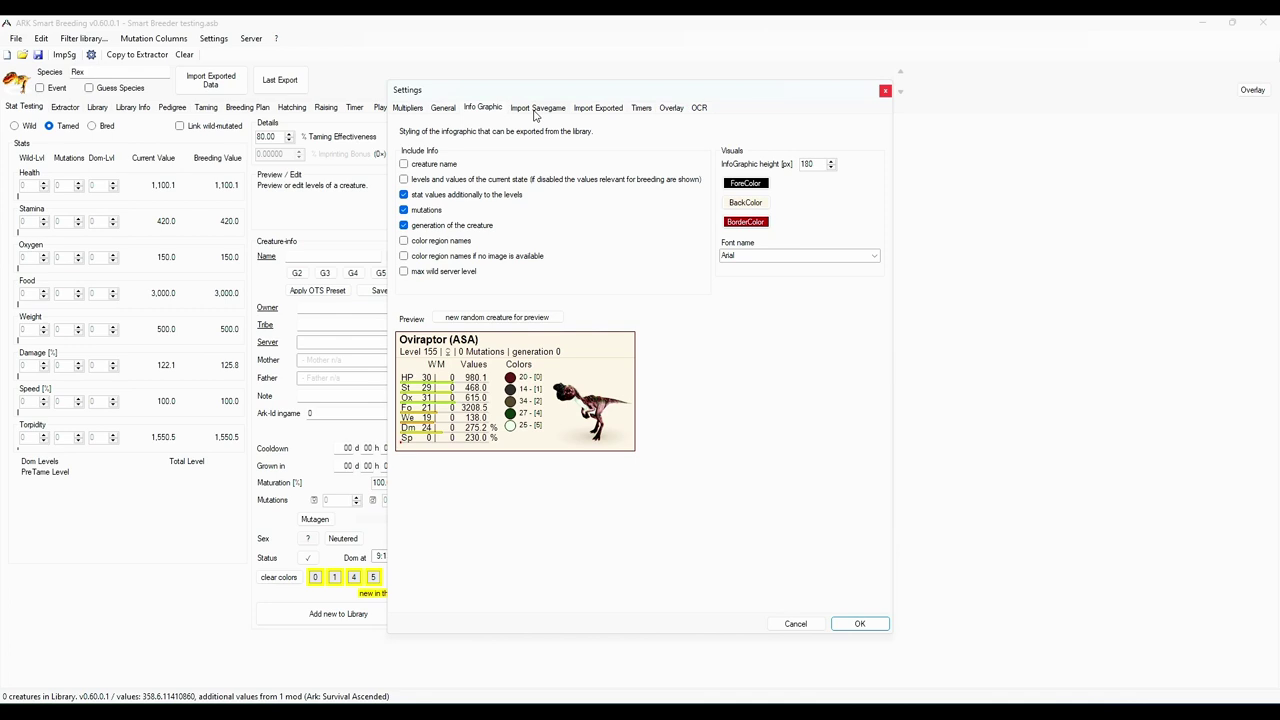
pyautogui.click(404, 166)
pyautogui.click(404, 179)
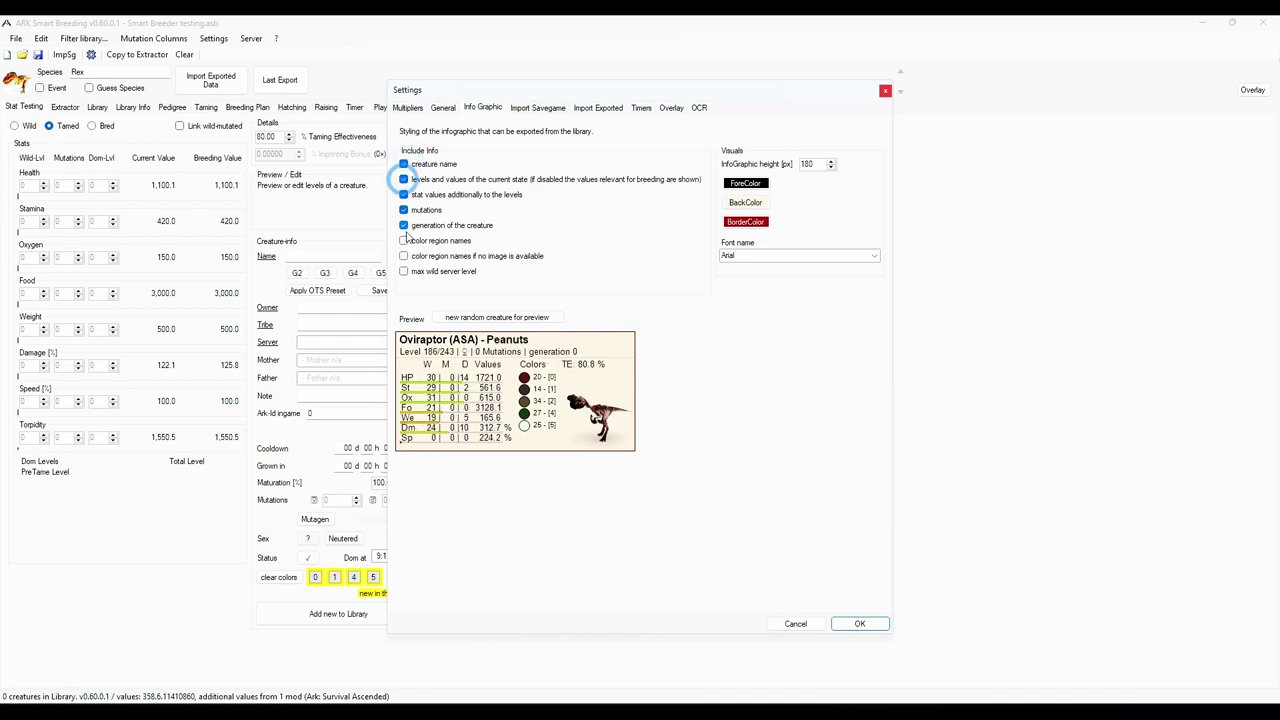
pyautogui.click(404, 242)
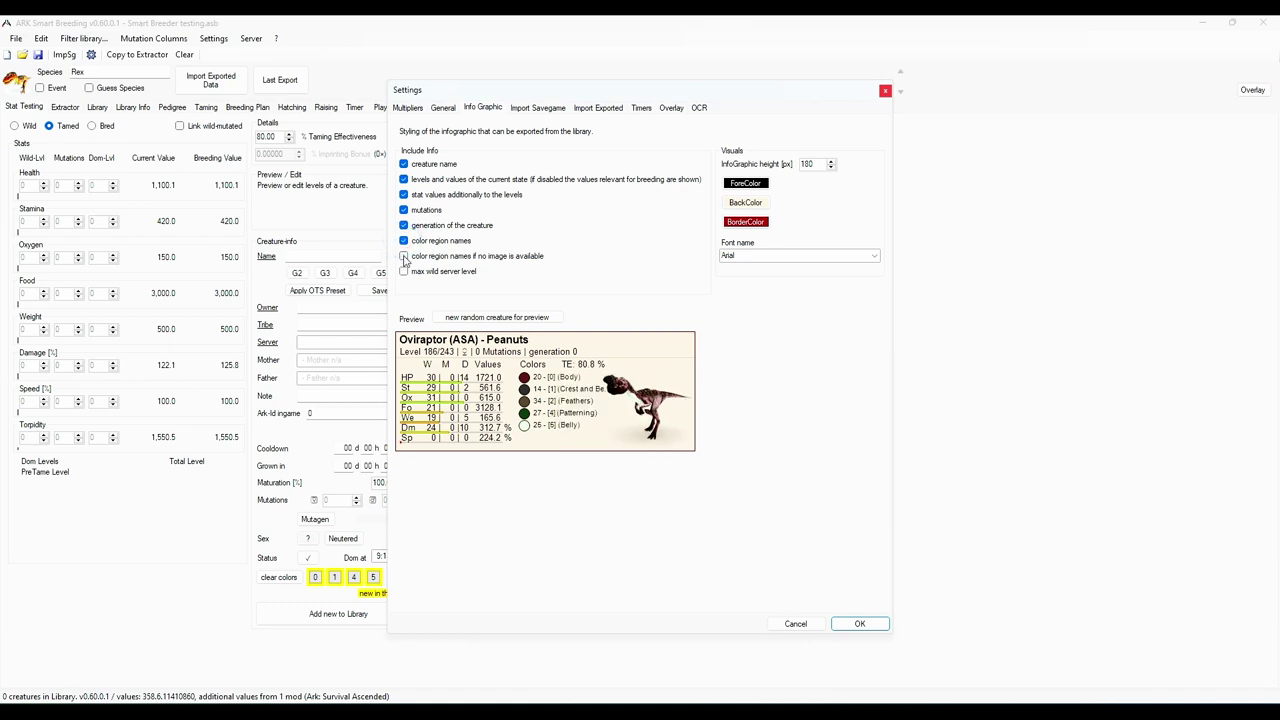
pyautogui.click(404, 257)
pyautogui.click(404, 271)
pyautogui.click(404, 271)
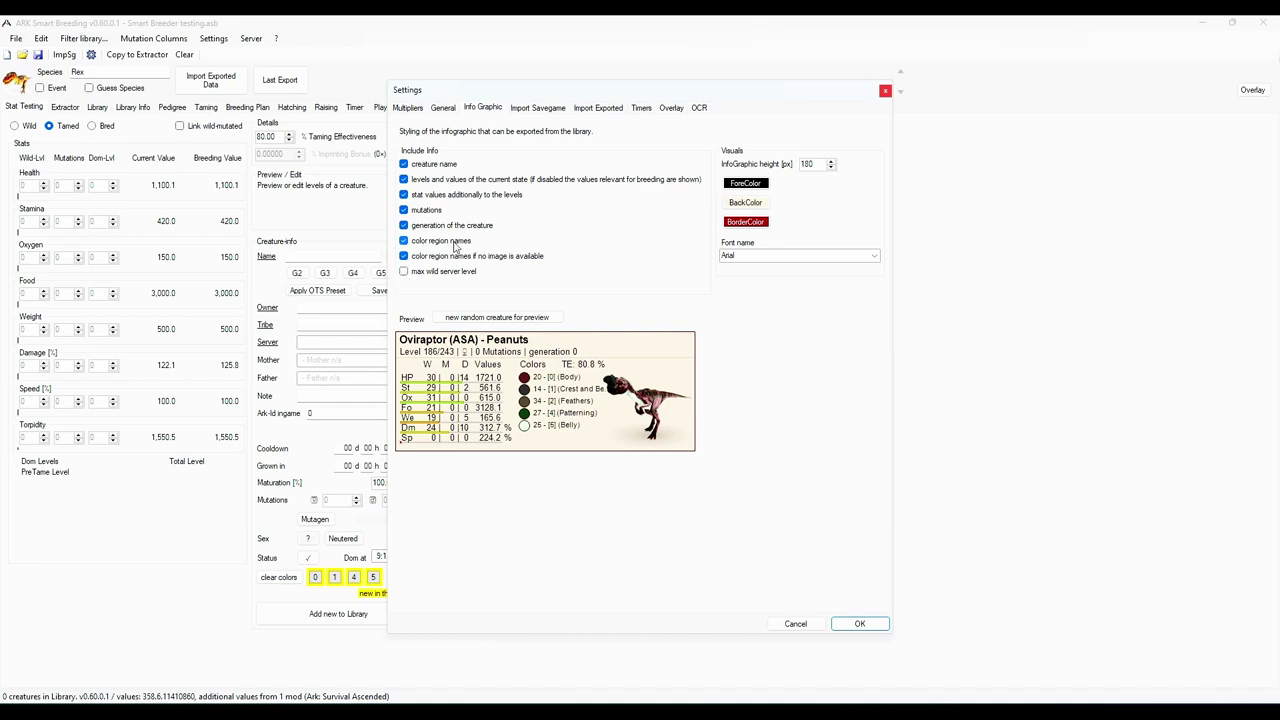
# Step: Review the savegame and exported-creature import settings, select ASA as the game version and save the settings
pyautogui.click(538, 107)
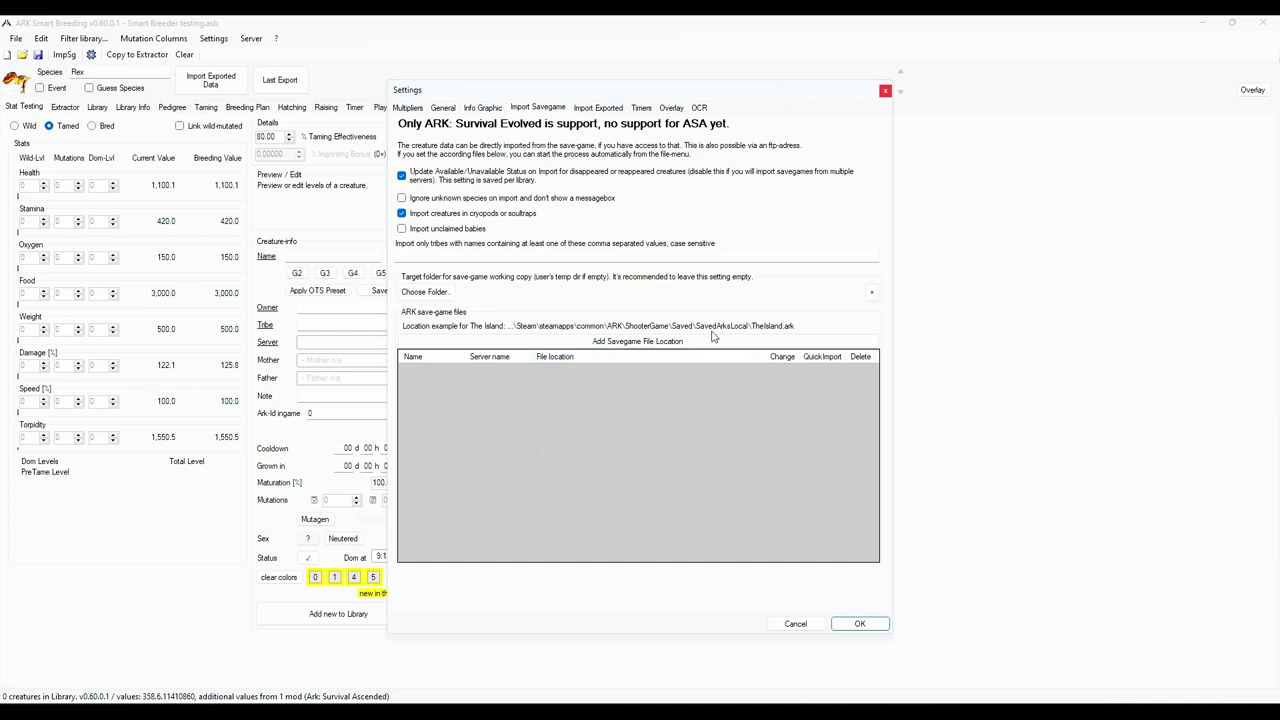
pyautogui.click(592, 107)
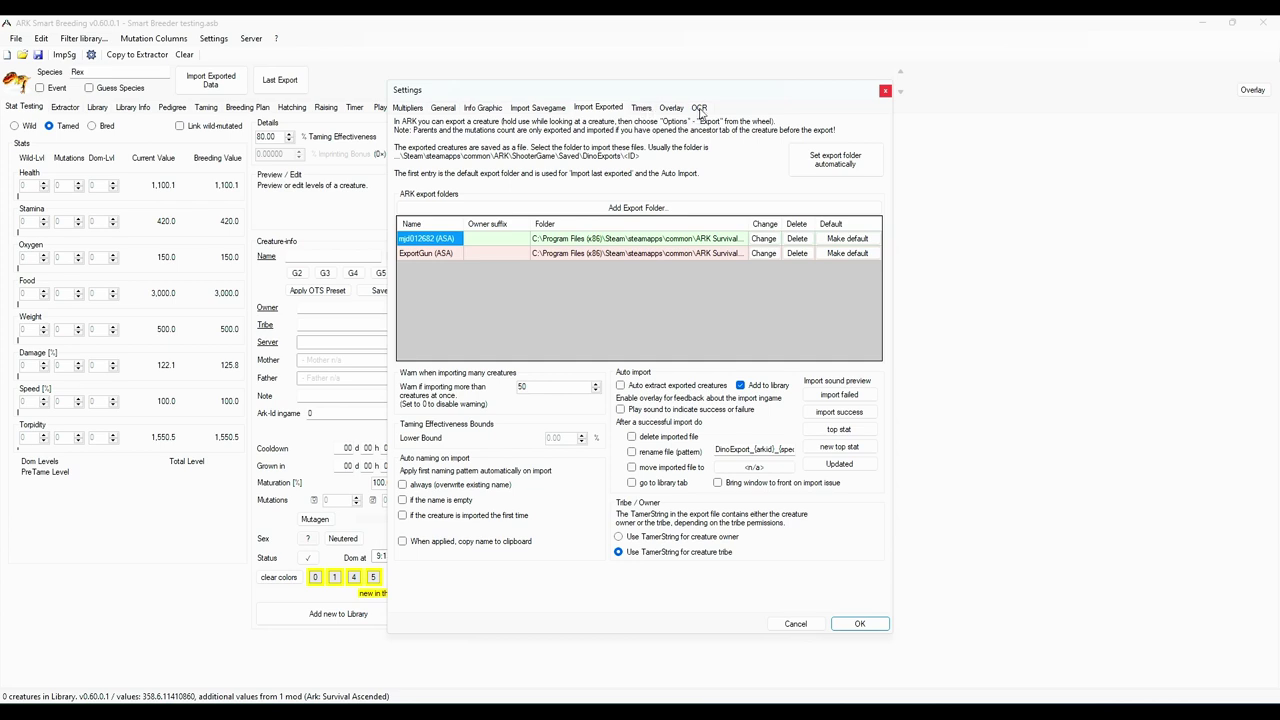
pyautogui.click(442, 108)
pyautogui.click(408, 108)
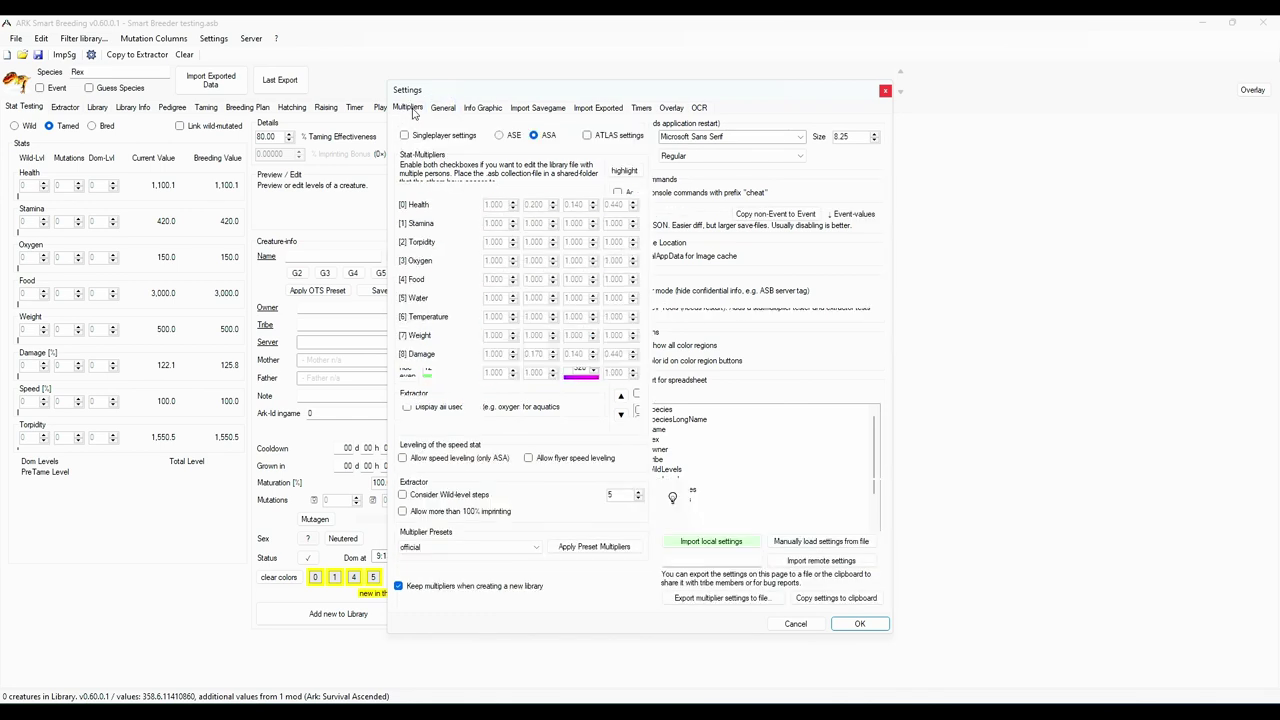
pyautogui.click(536, 137)
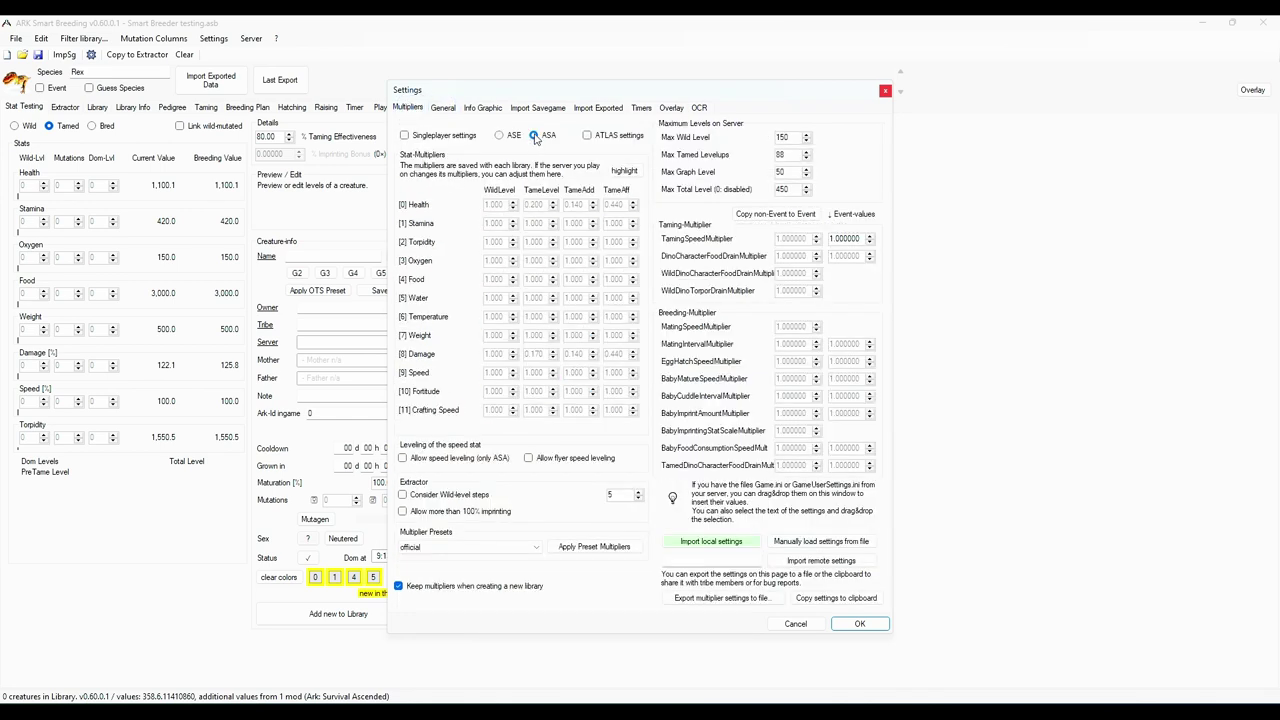
pyautogui.click(857, 625)
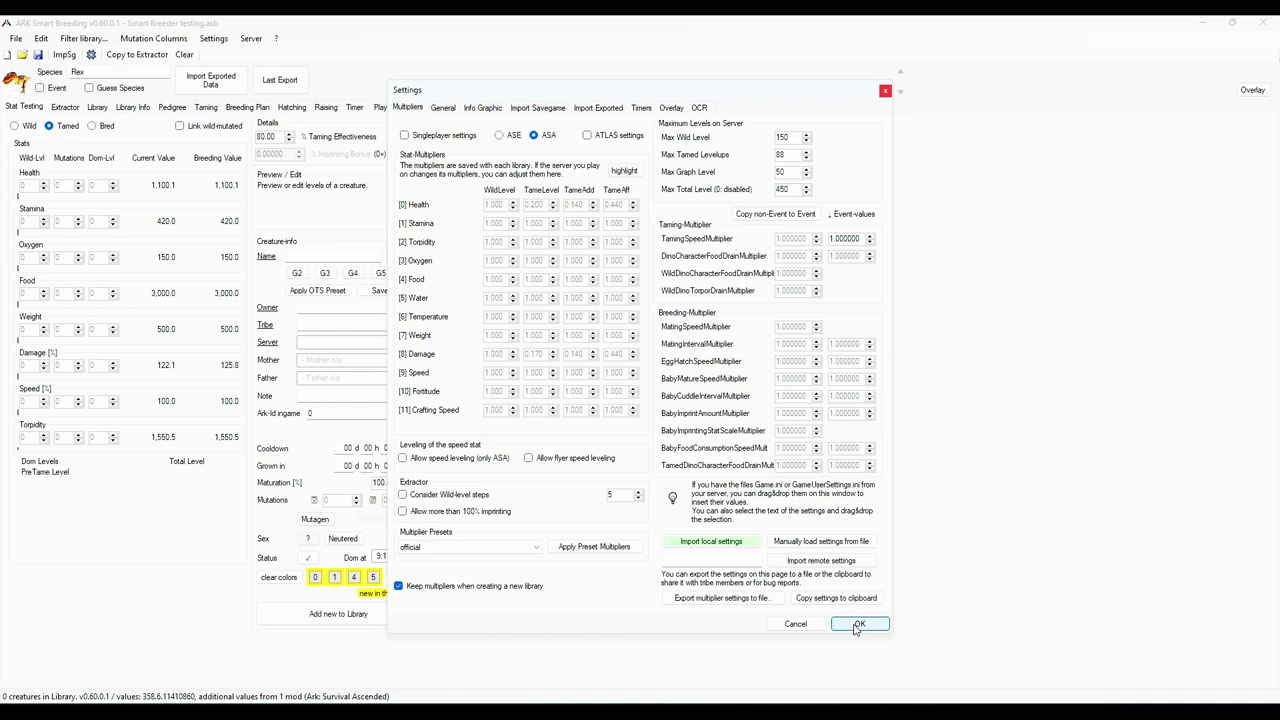
# Step: Try to extract the level distribution of a wild Rex at level 150 in the extractor
pyautogui.click(65, 108)
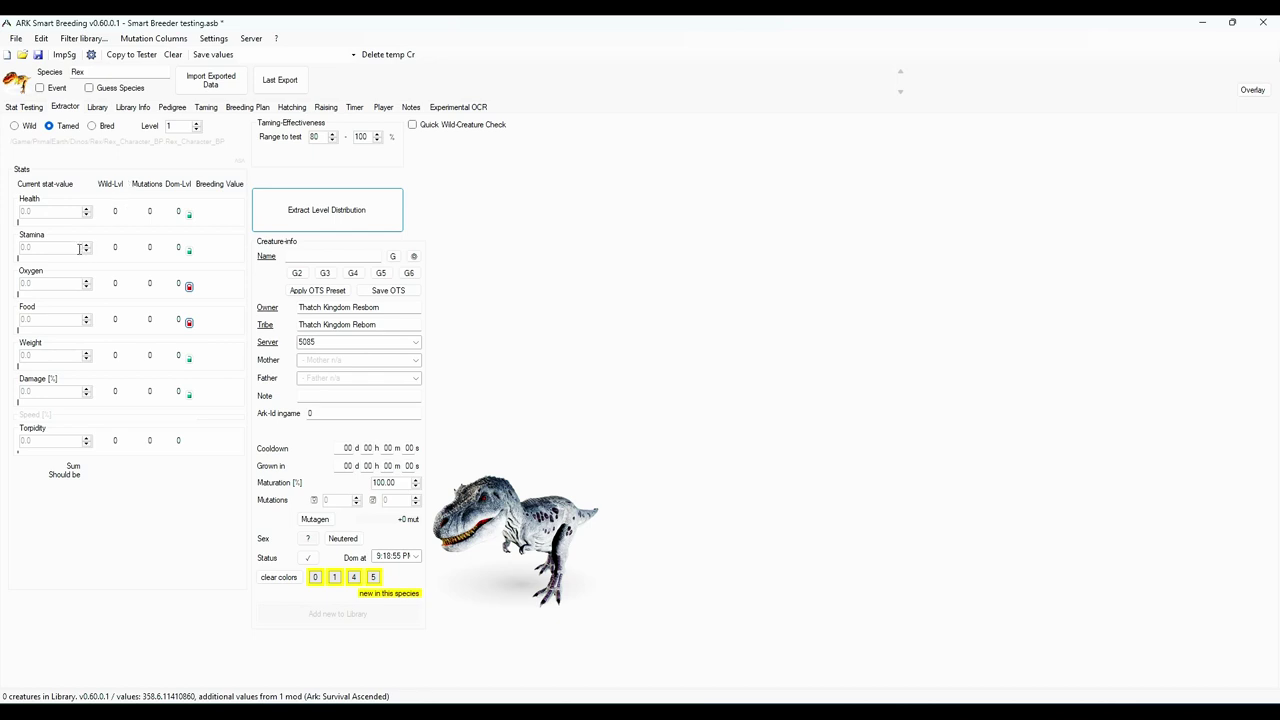
pyautogui.click(15, 127)
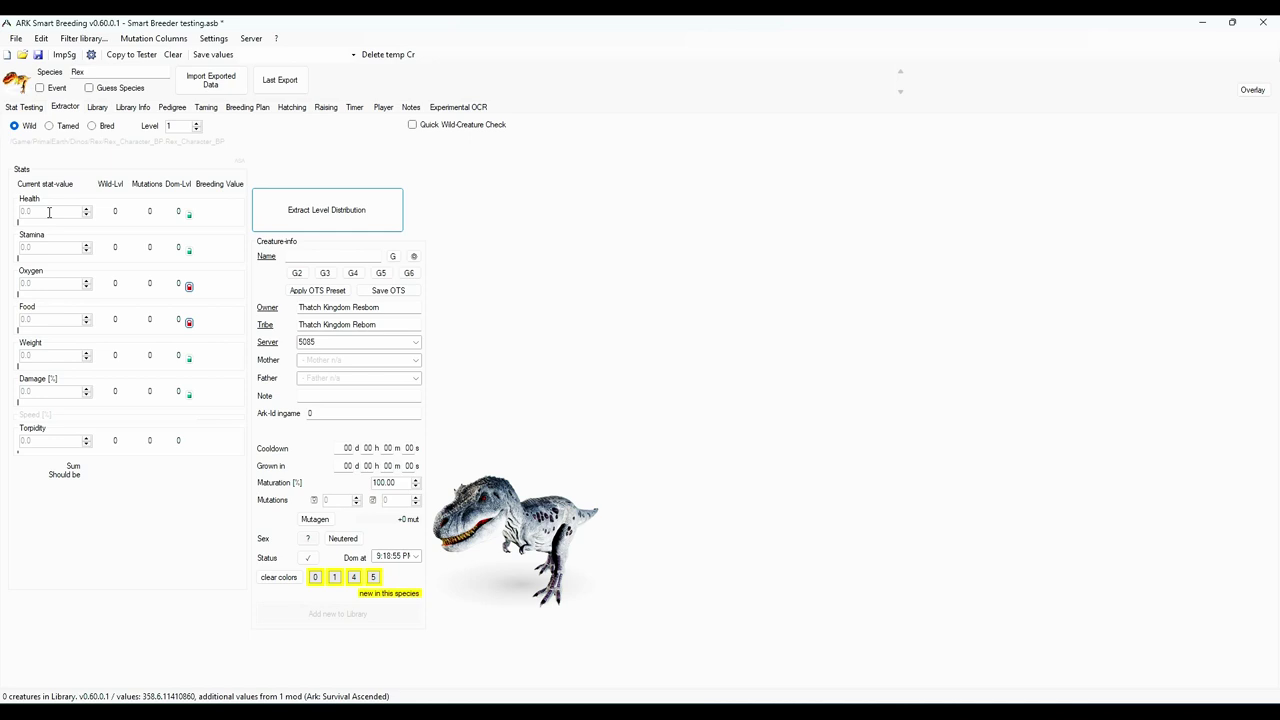
pyautogui.click(100, 72)
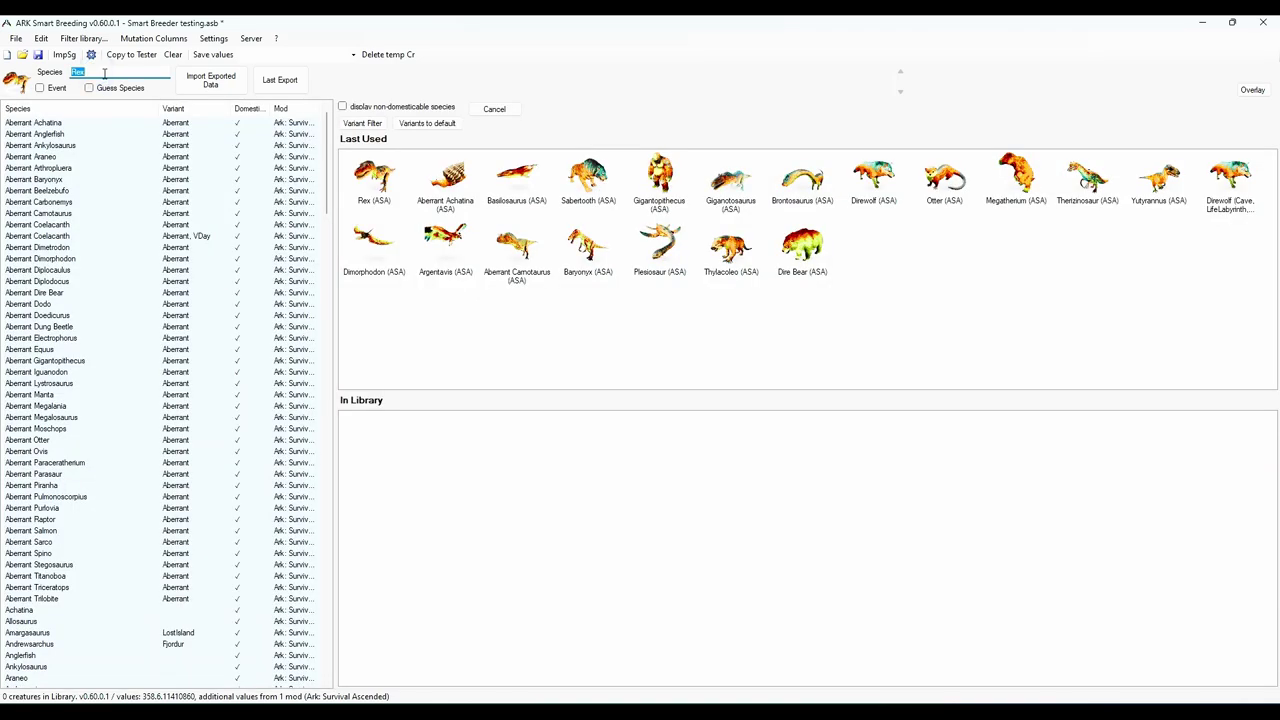
pyautogui.press('Return')
pyautogui.click(183, 125)
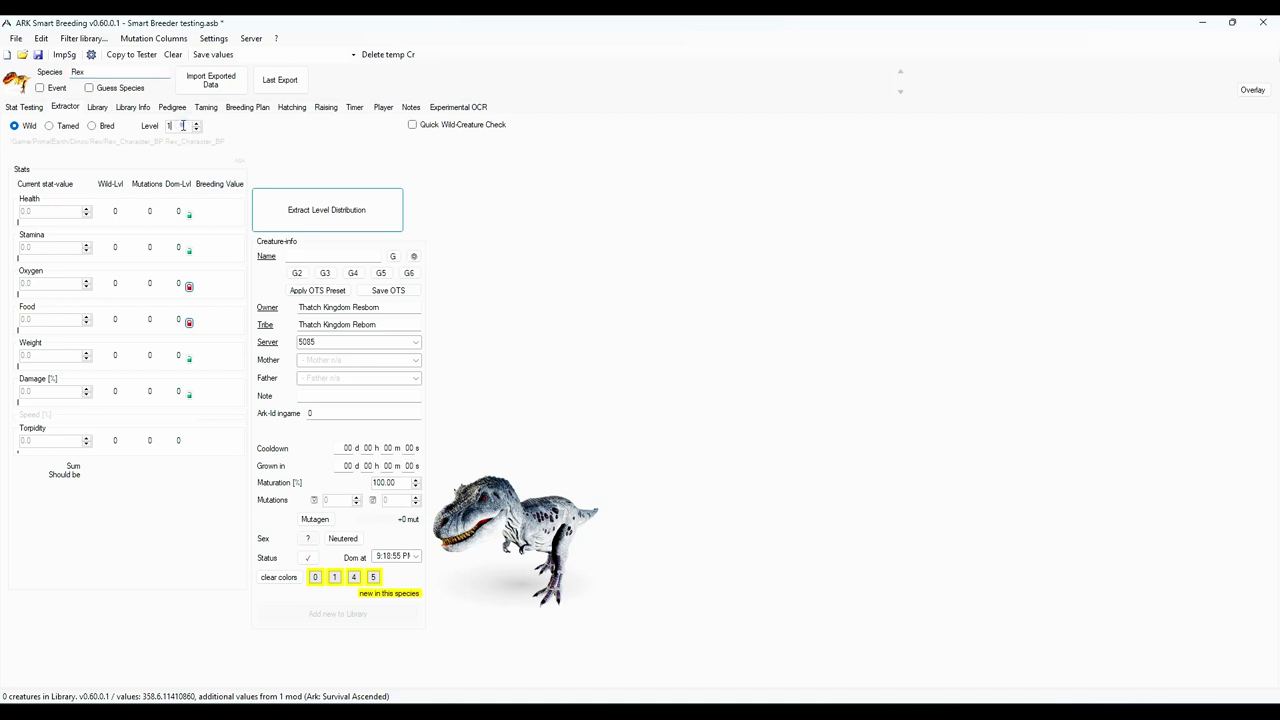
pyautogui.write('50')
pyautogui.click(59, 214)
pyautogui.click(323, 219)
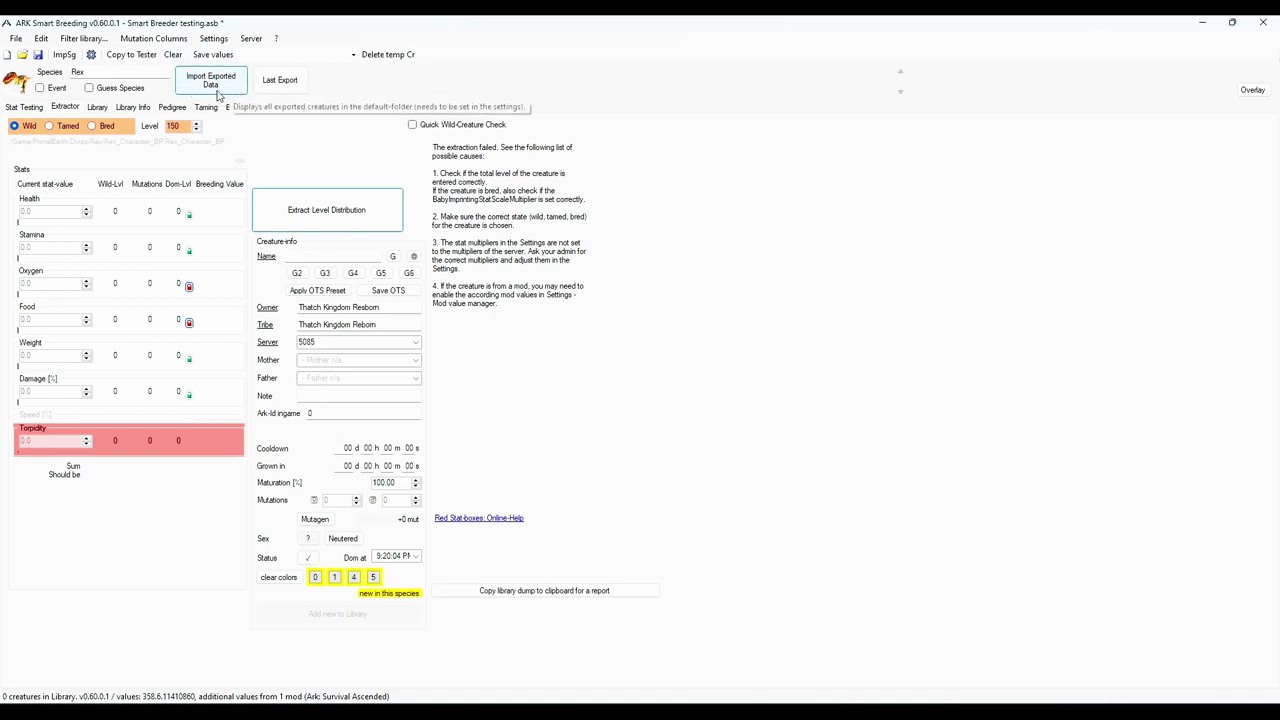
# Step: Load the exported creature data and copy the values of Theri F3 to the extractor
pyautogui.click(212, 93)
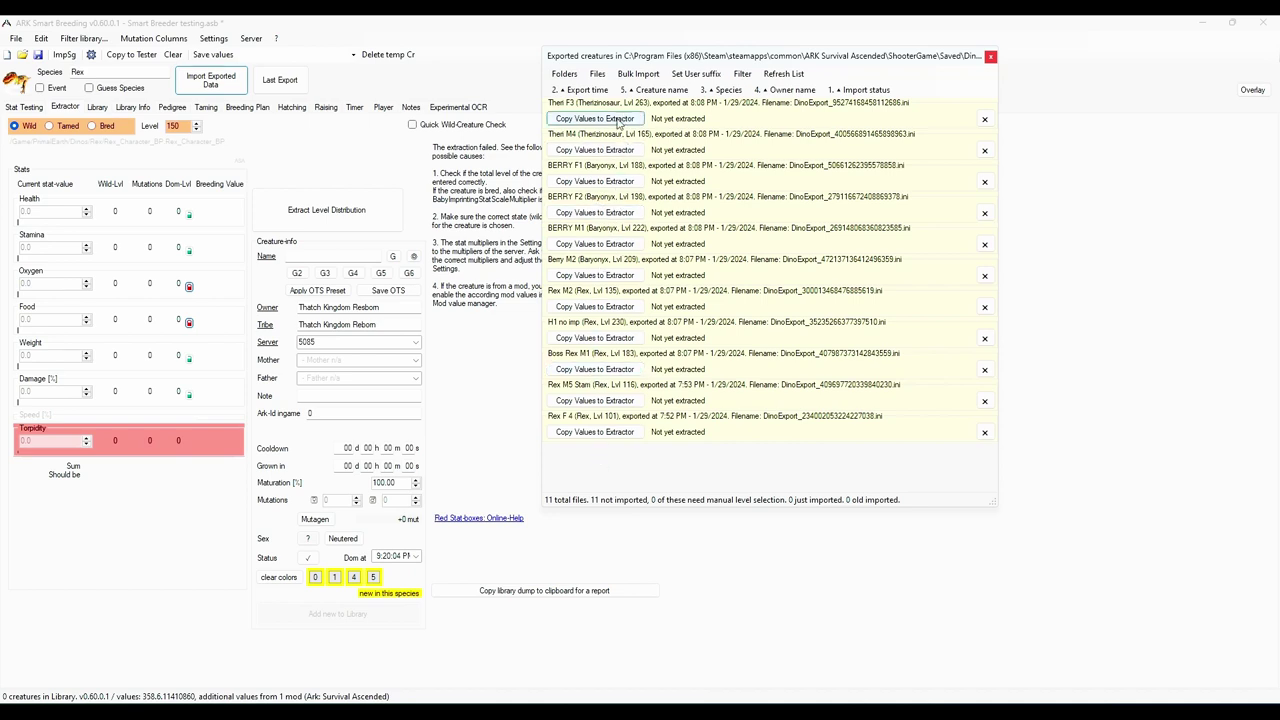
pyautogui.click(590, 119)
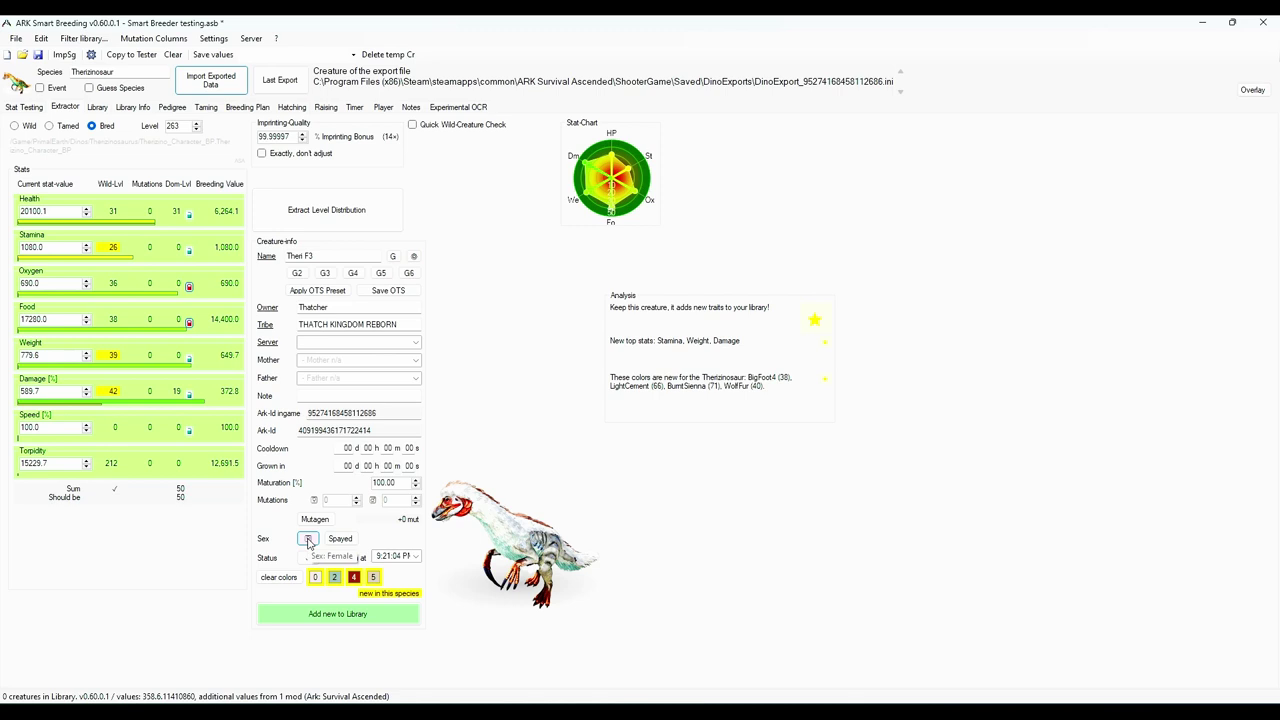
# Step: Review Theri F3's creature info in the extractor, including its Ark IDs, tribe, owner, name and server fields
pyautogui.doubleClick(360, 413)
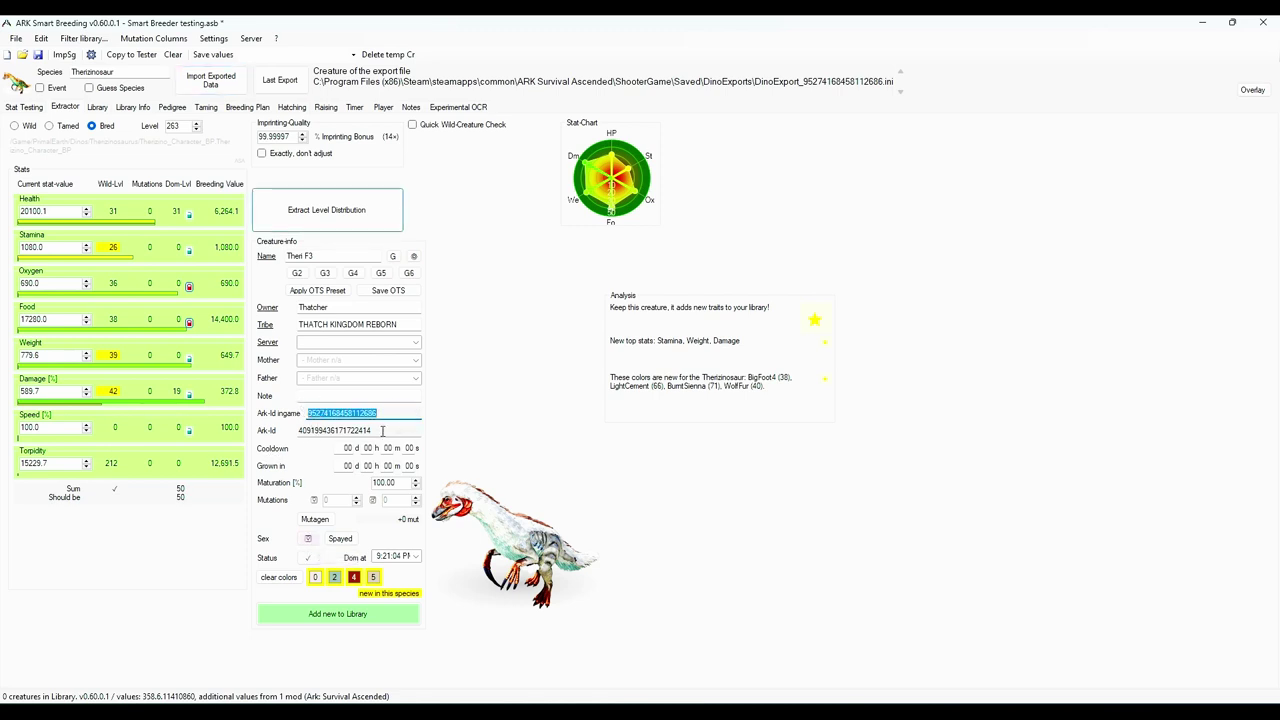
pyautogui.doubleClick(378, 430)
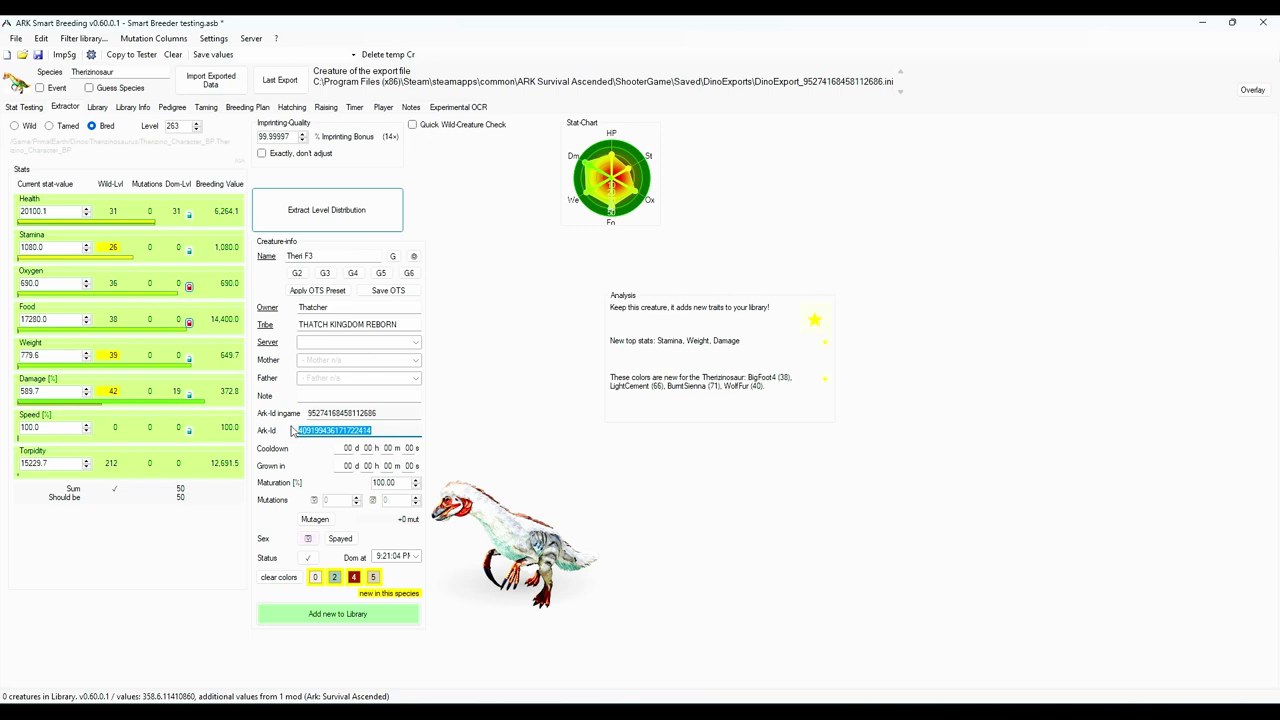
pyautogui.click(405, 325)
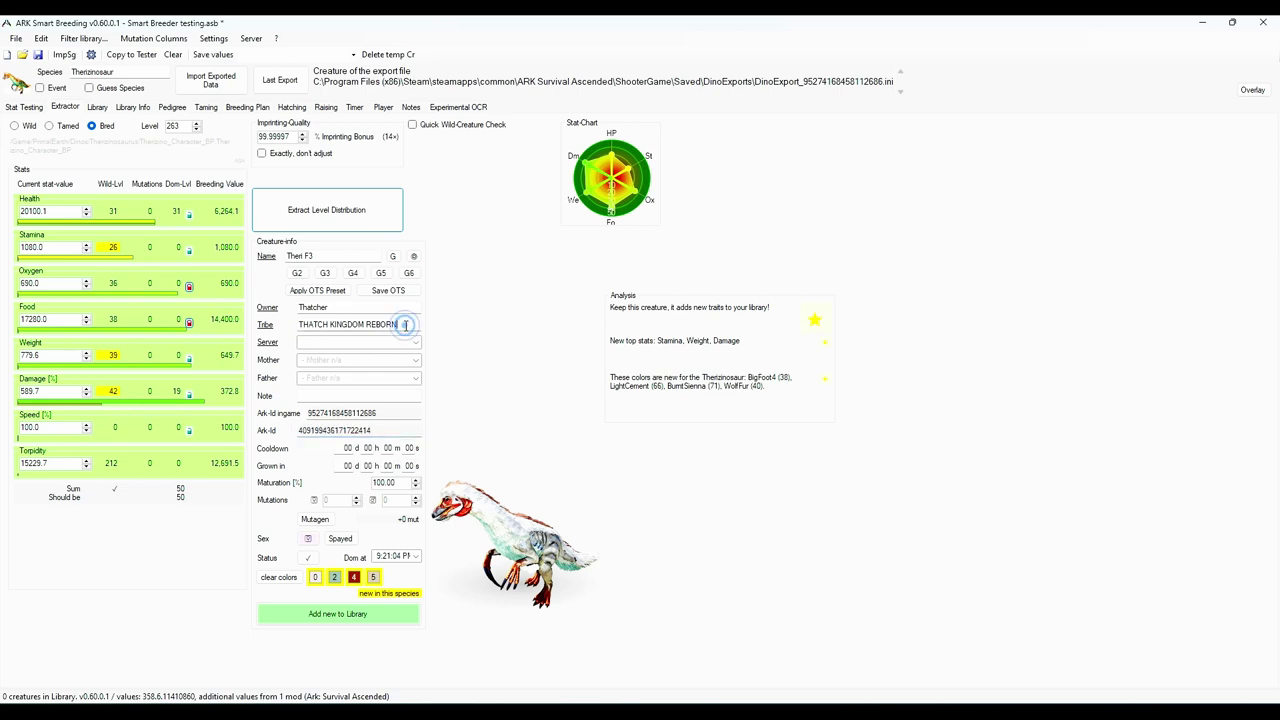
pyautogui.click(345, 307)
pyautogui.click(320, 255)
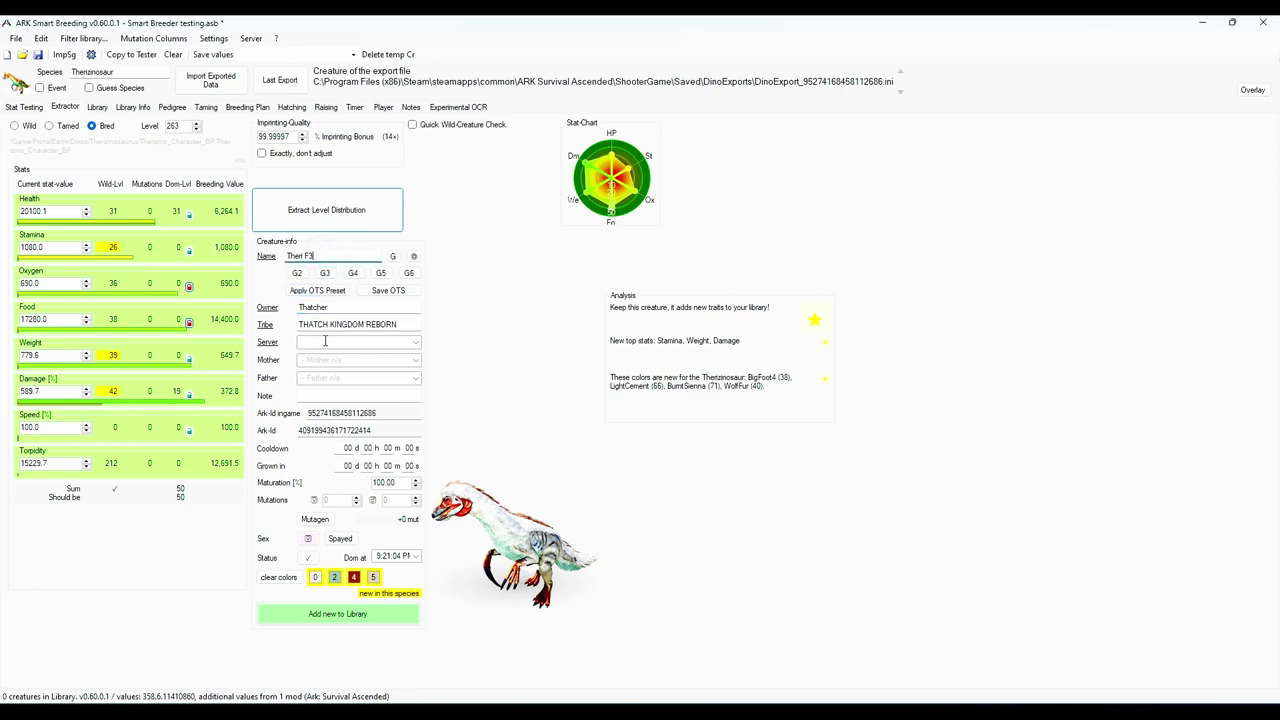
pyautogui.click(417, 343)
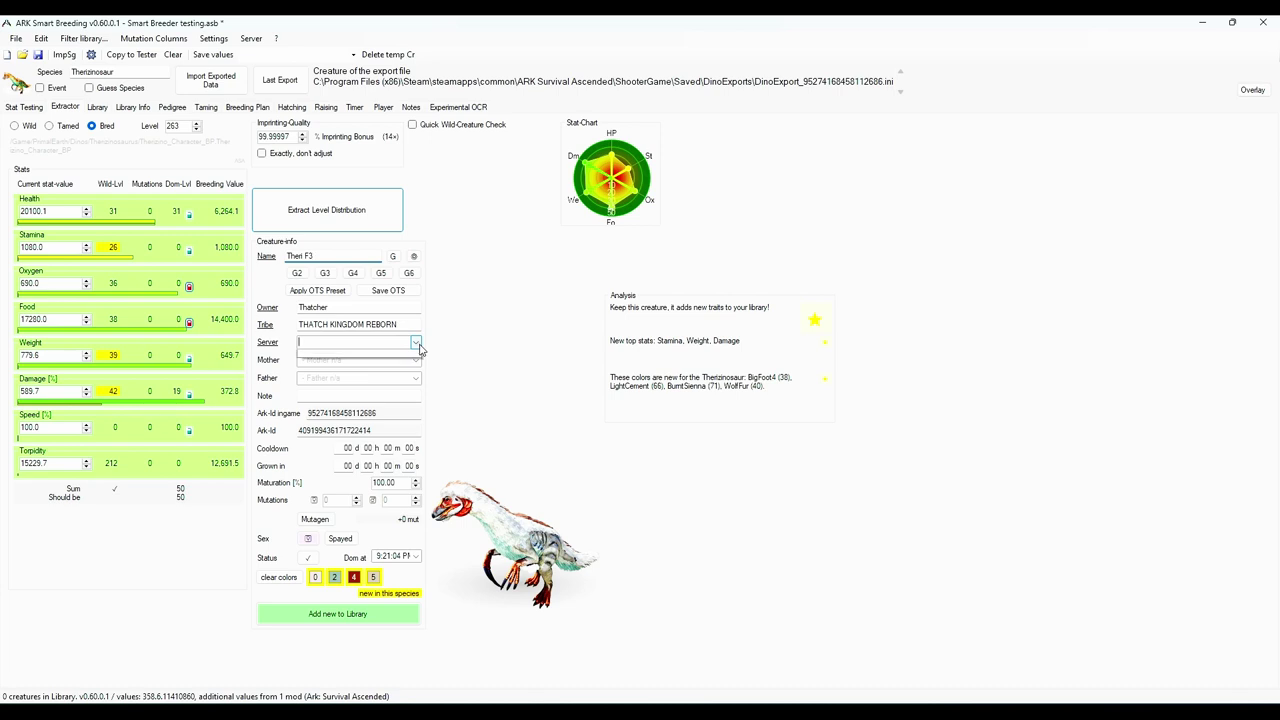
pyautogui.click(283, 347)
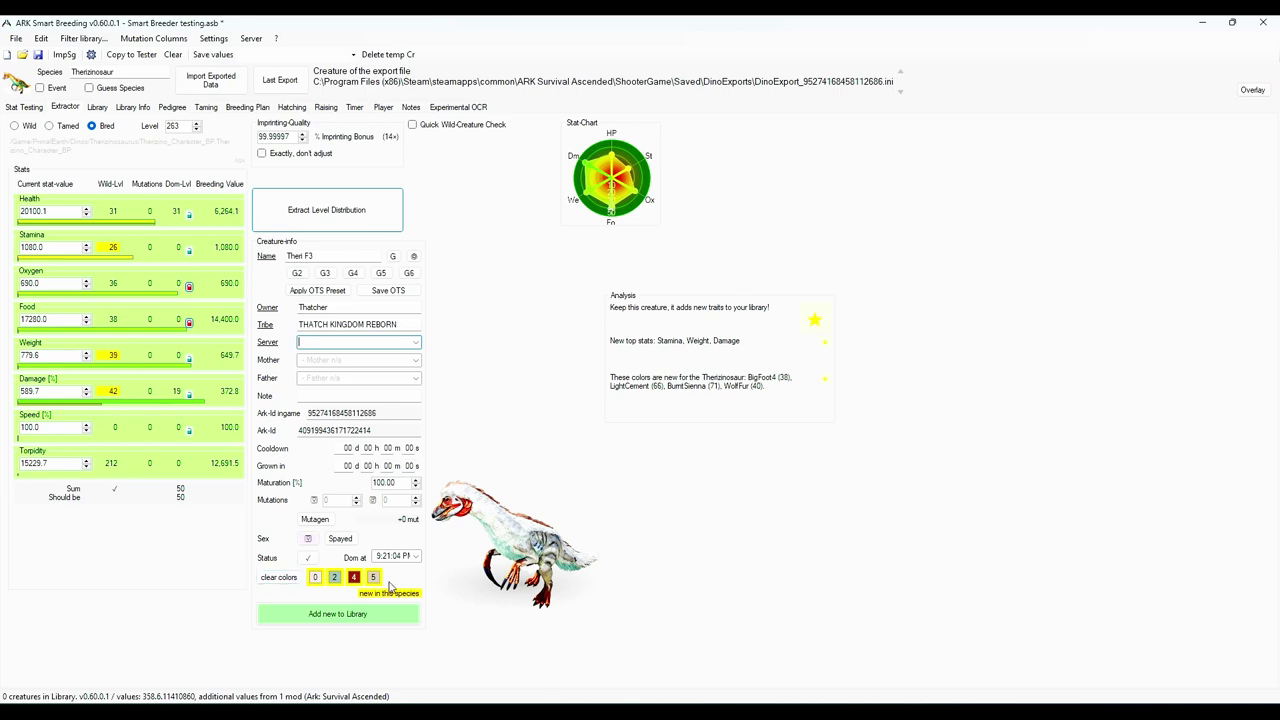
# Step: Add Theri F3 to the library, and import the exported creature Theri M4 into the library as well
pyautogui.click(340, 614)
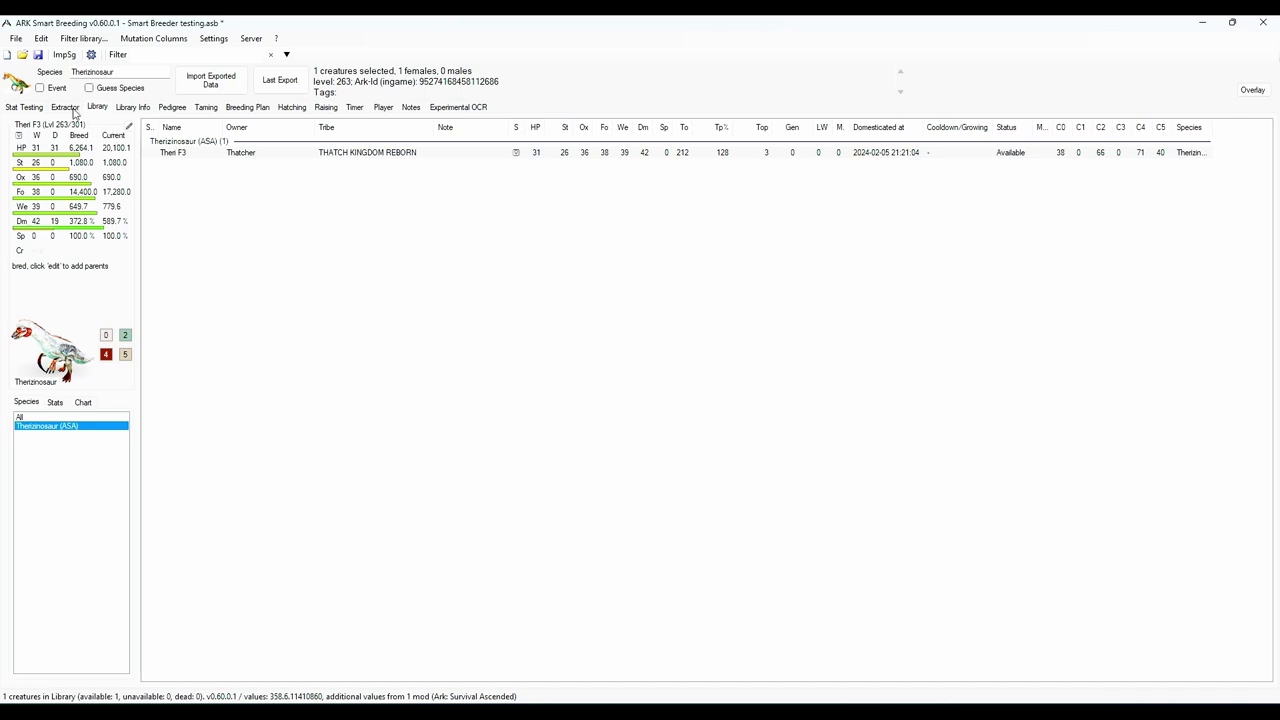
pyautogui.click(68, 108)
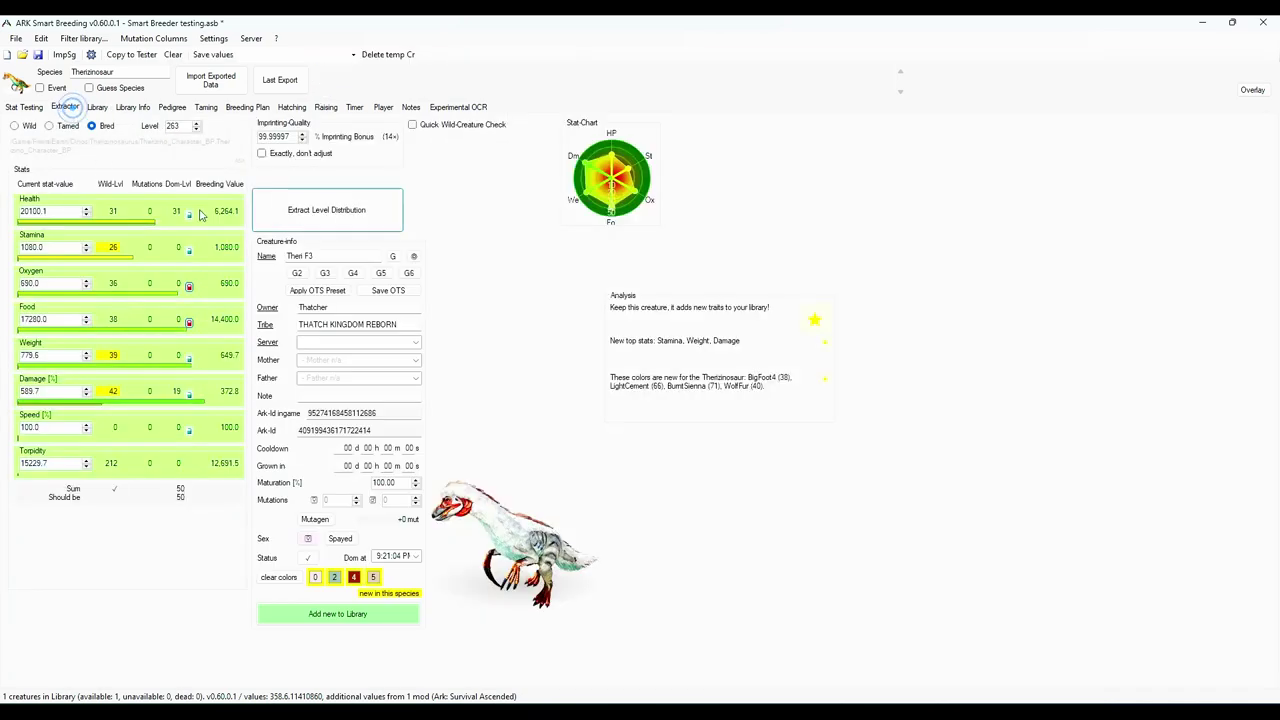
pyautogui.click(222, 86)
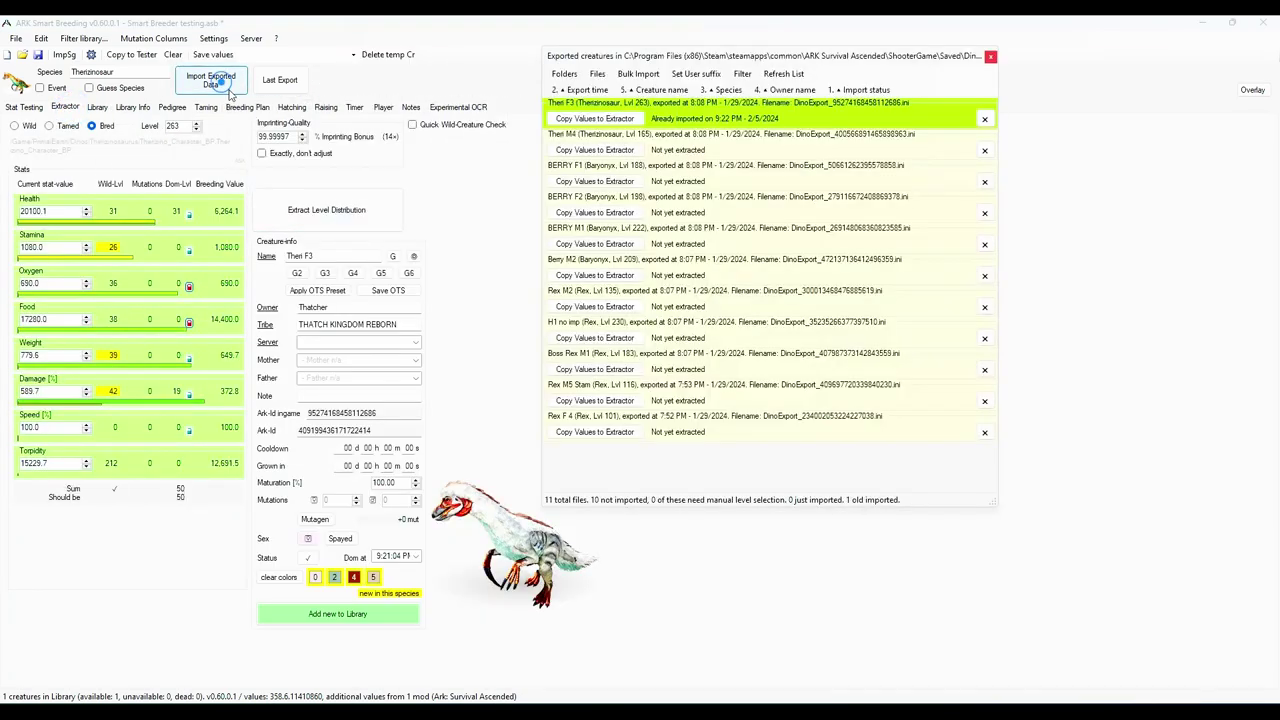
pyautogui.click(572, 152)
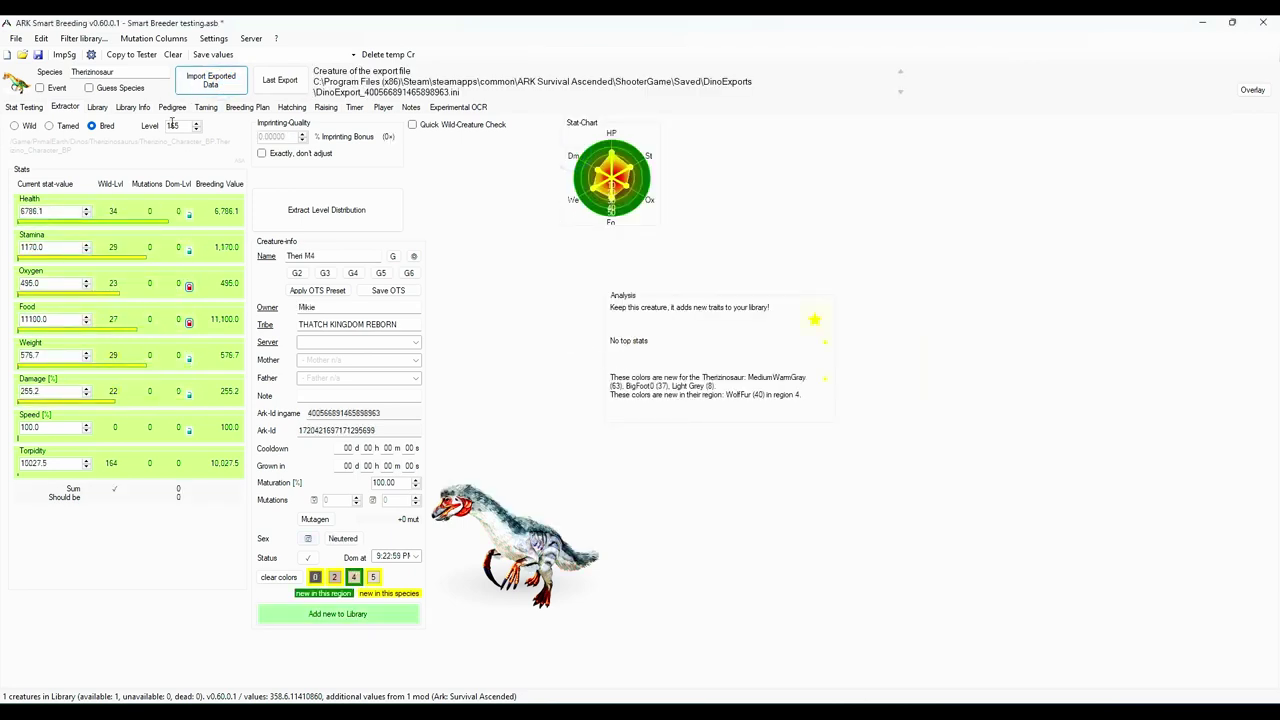
pyautogui.click(338, 613)
# Step: Import the four exported Baryonyx, BERRY F1, BERRY F2, BERRY M1 and Berry M2, into the library one by one
pyautogui.click(210, 80)
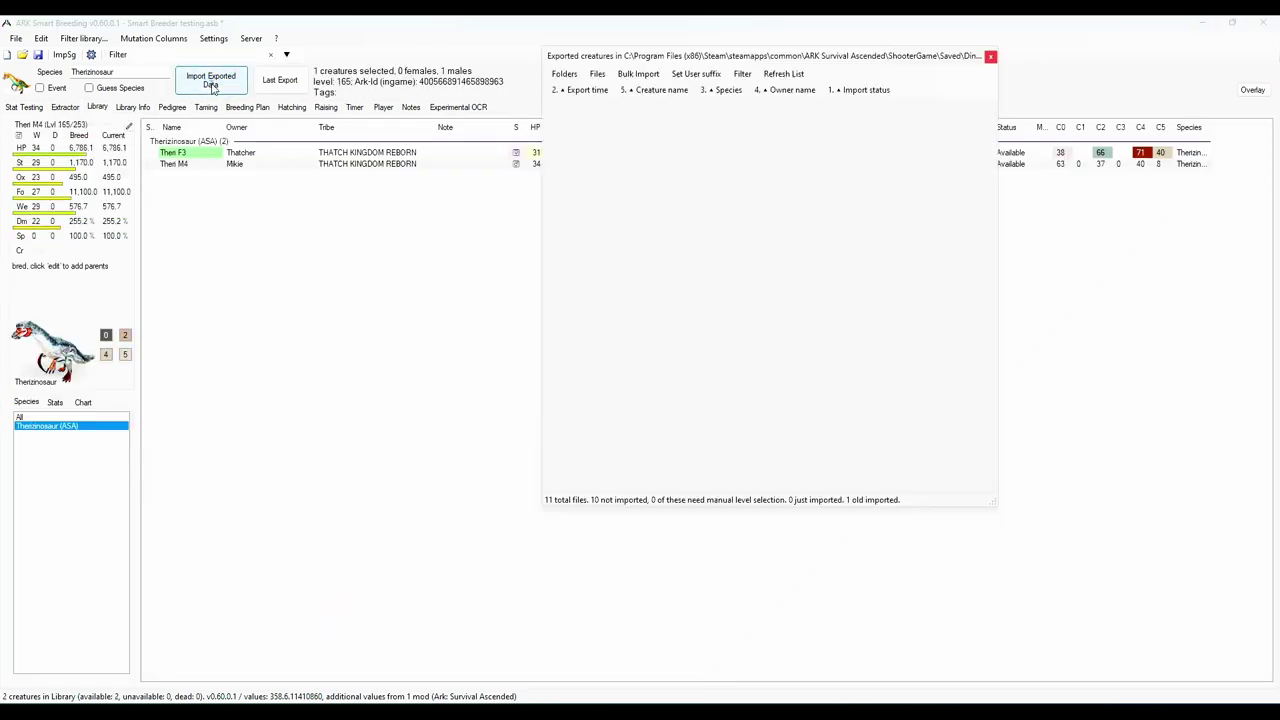
pyautogui.click(575, 150)
pyautogui.click(338, 613)
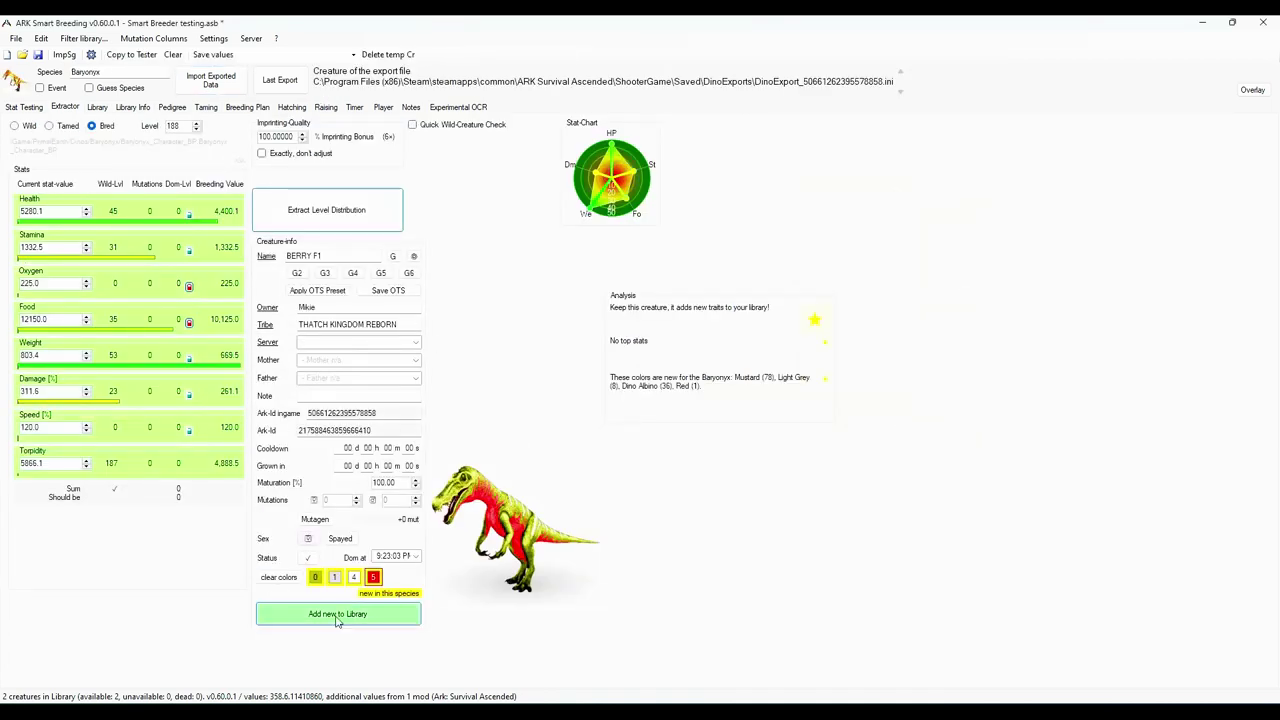
pyautogui.click(210, 80)
pyautogui.click(575, 209)
pyautogui.click(338, 613)
pyautogui.click(210, 80)
pyautogui.click(575, 243)
pyautogui.click(338, 613)
pyautogui.click(210, 80)
pyautogui.click(589, 274)
pyautogui.click(338, 613)
# Step: Import the exported Rexes Rex M2, H1 no imp, Boss Rex M1, Rex M5 Stam and Rex F 4 into the library
pyautogui.click(210, 80)
pyautogui.click(595, 306)
pyautogui.click(338, 613)
pyautogui.click(210, 80)
pyautogui.click(595, 338)
pyautogui.click(338, 613)
pyautogui.click(210, 80)
pyautogui.click(595, 400)
pyautogui.click(338, 613)
pyautogui.click(210, 80)
pyautogui.click(614, 432)
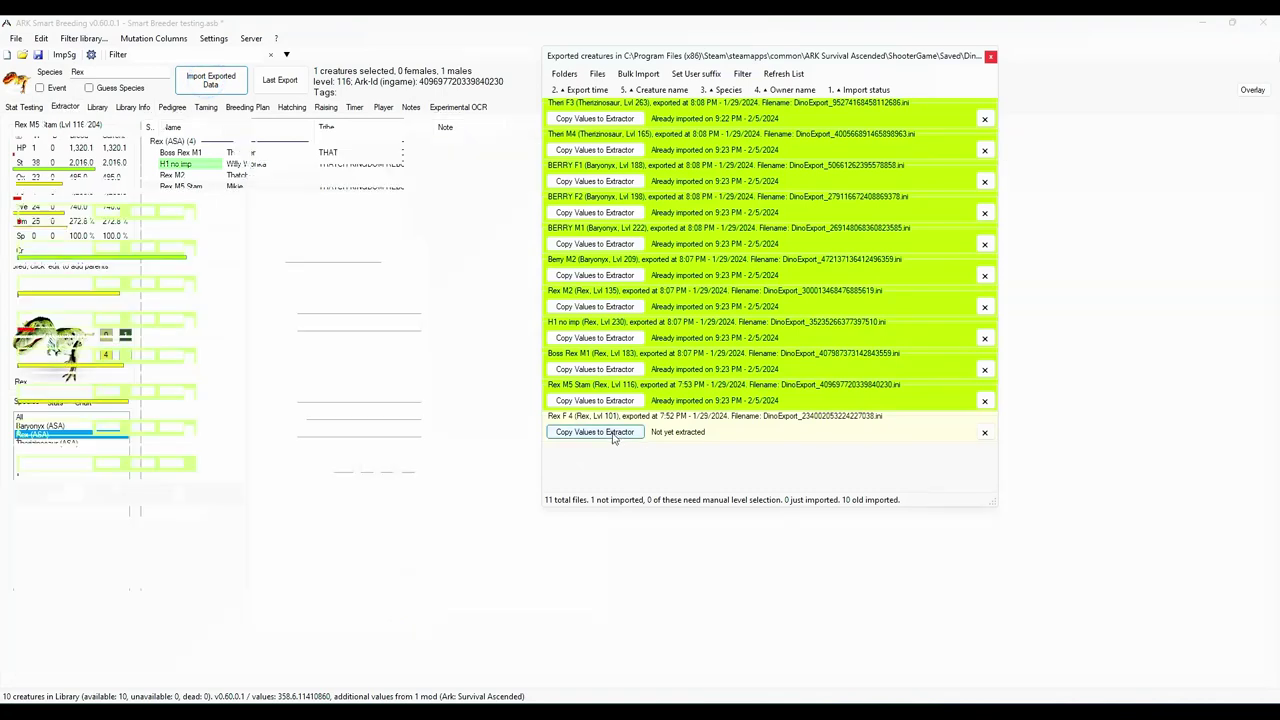
pyautogui.click(371, 616)
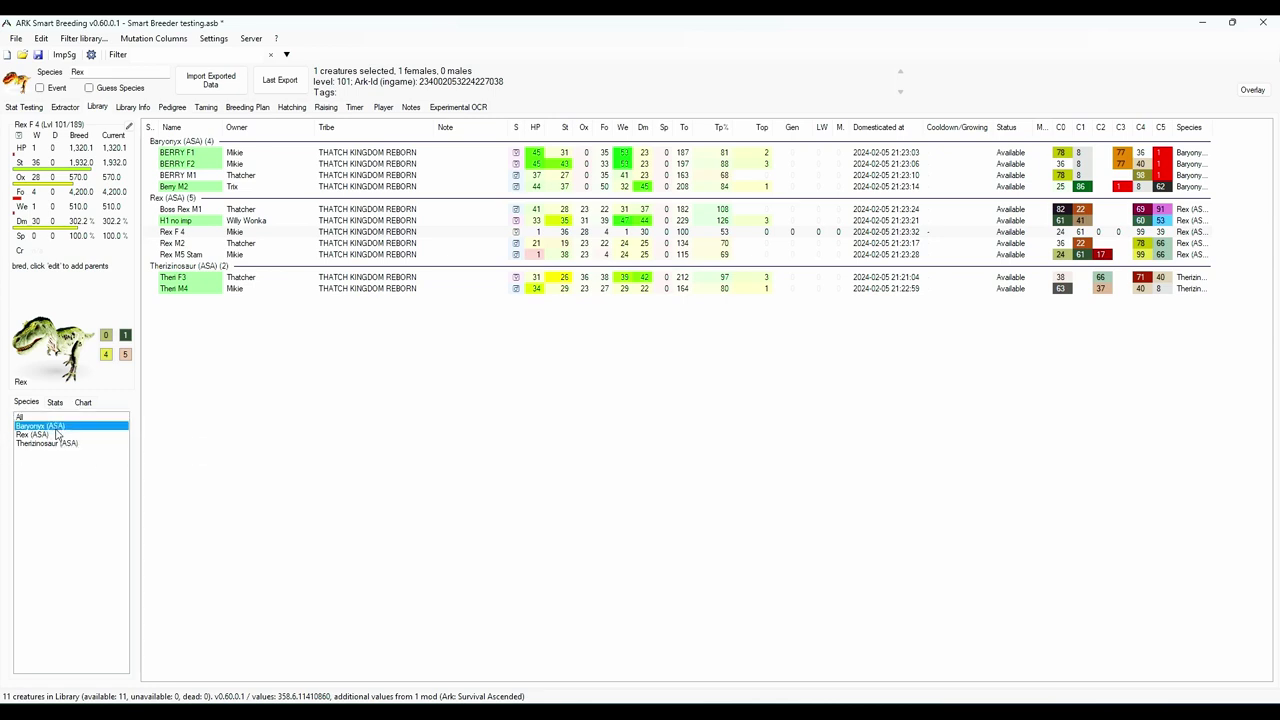
# Step: Filter the library by each species, ending with Therizinosaur, and reset all column widths with the mutation levels collapsed
pyautogui.click(40, 426)
pyautogui.click(40, 435)
pyautogui.click(44, 445)
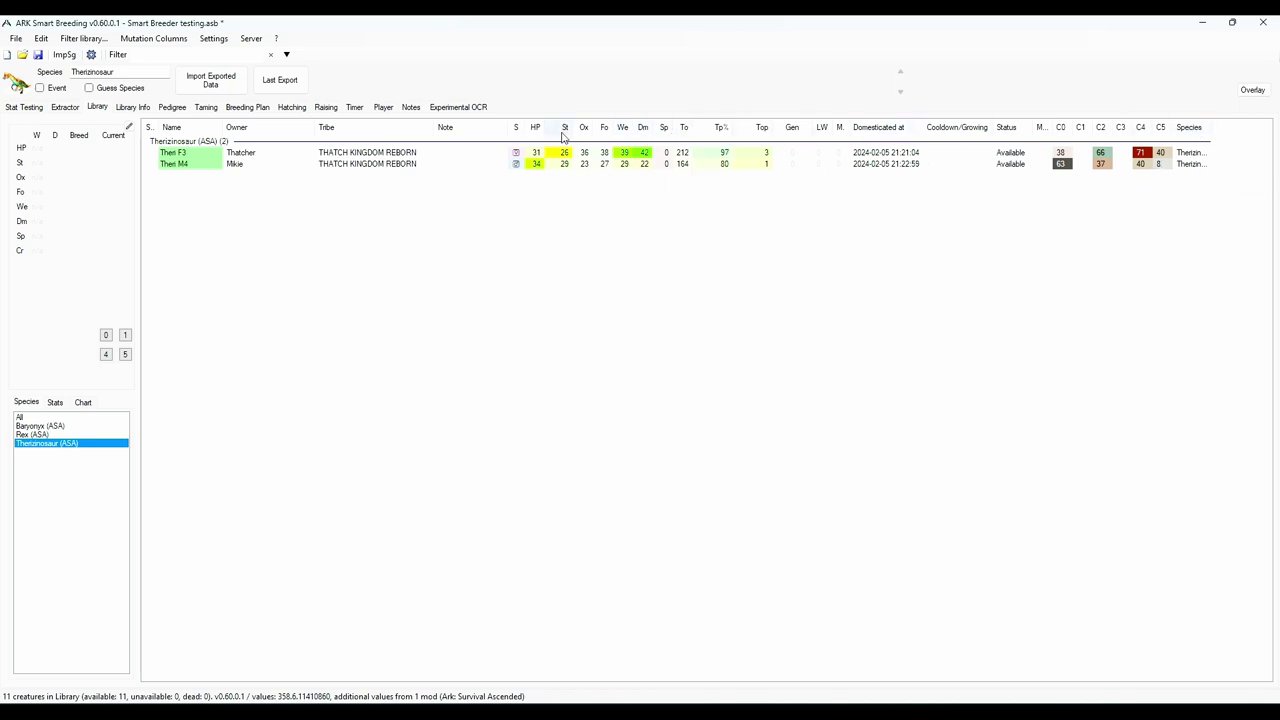
pyautogui.rightClick(261, 131)
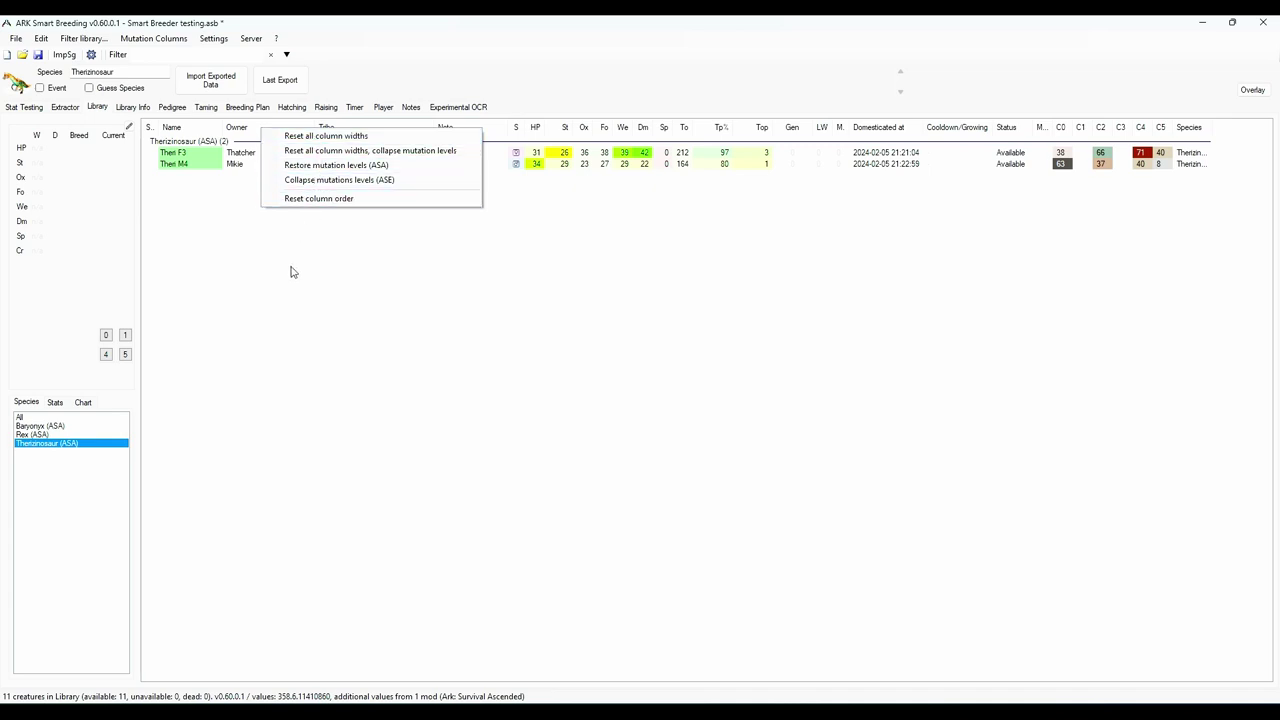
pyautogui.click(318, 152)
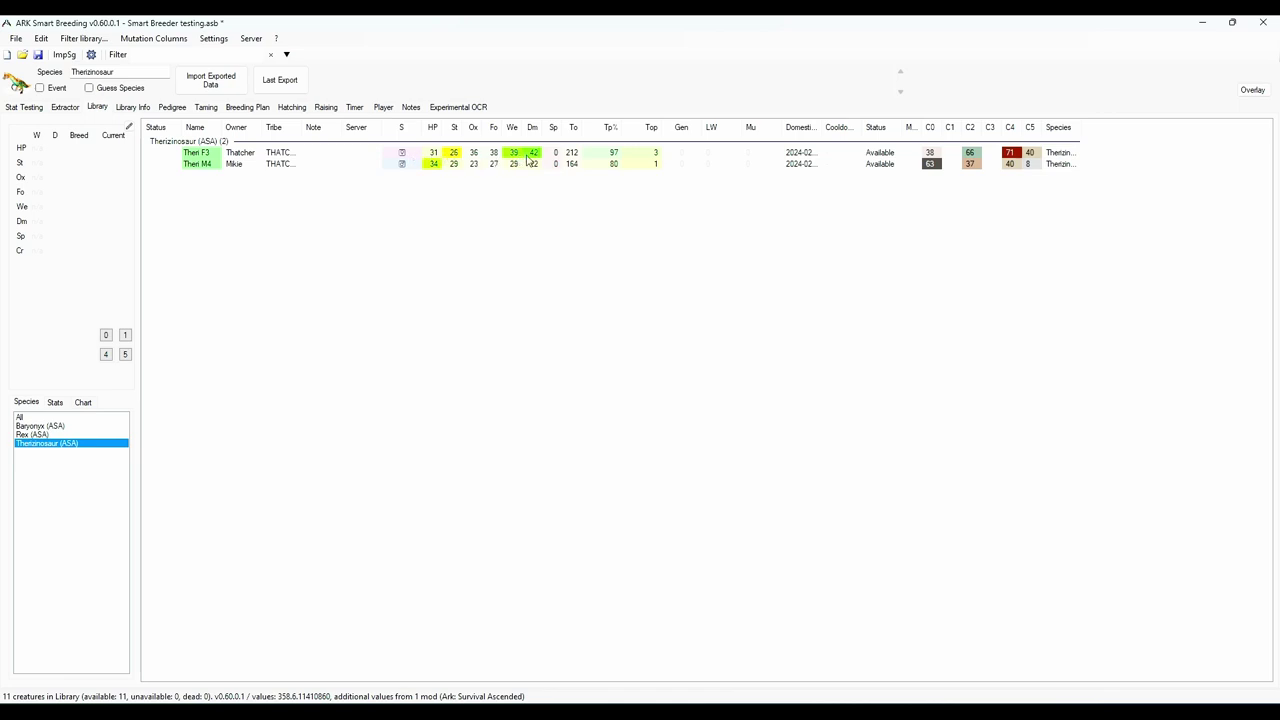
pyautogui.click(201, 155)
pyautogui.click(400, 192)
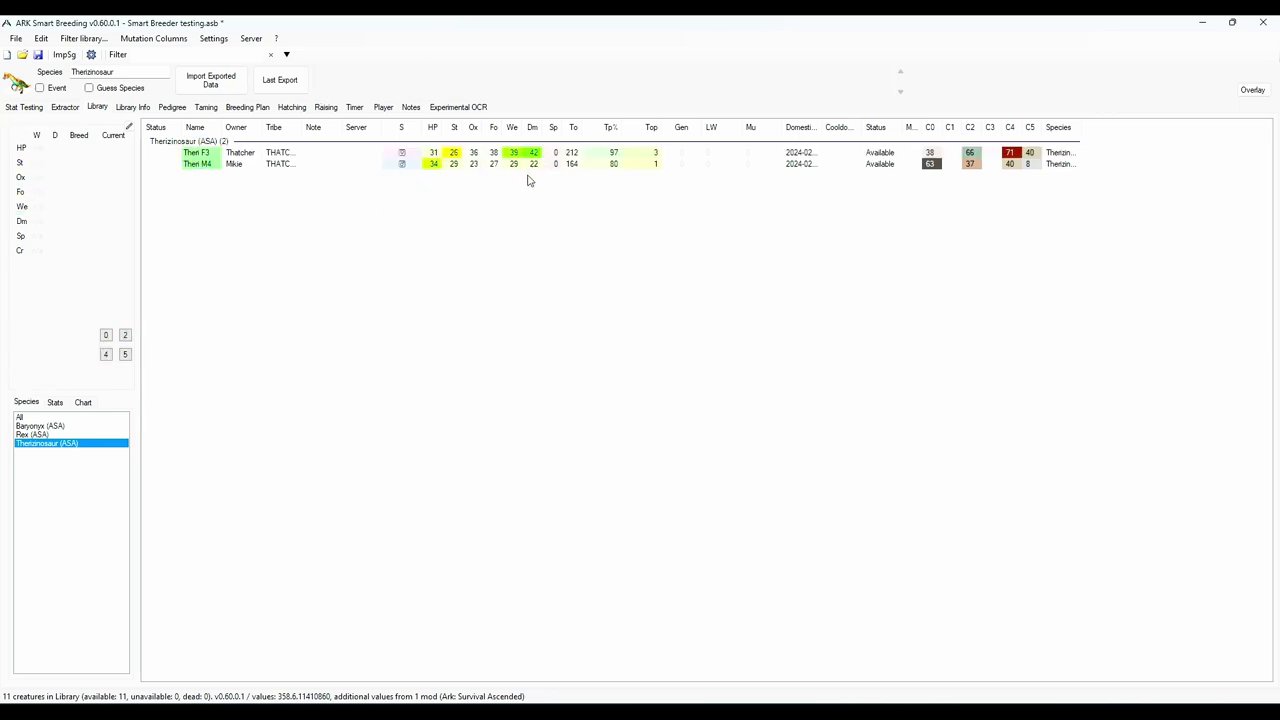
# Step: Show only the Rexes in the library, review the stats considered for top-stat calculation, and view Boss Rex M1's stat chart
pyautogui.click(44, 435)
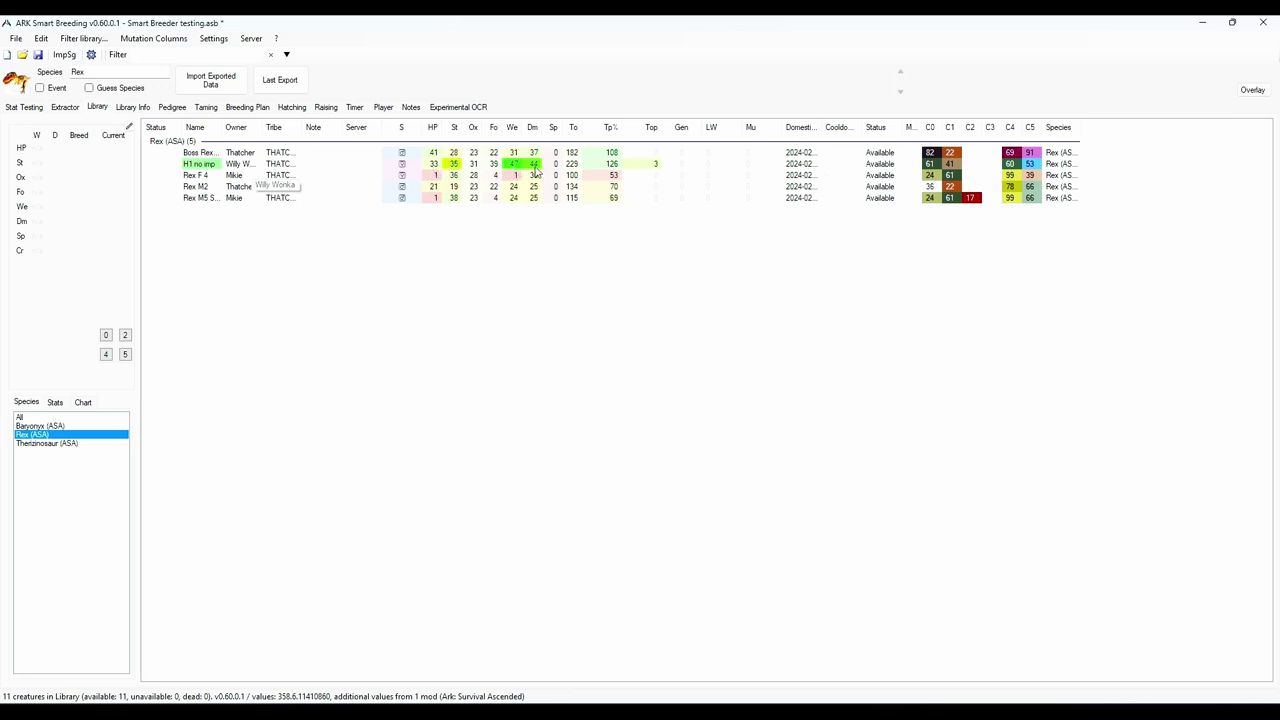
pyautogui.click(55, 403)
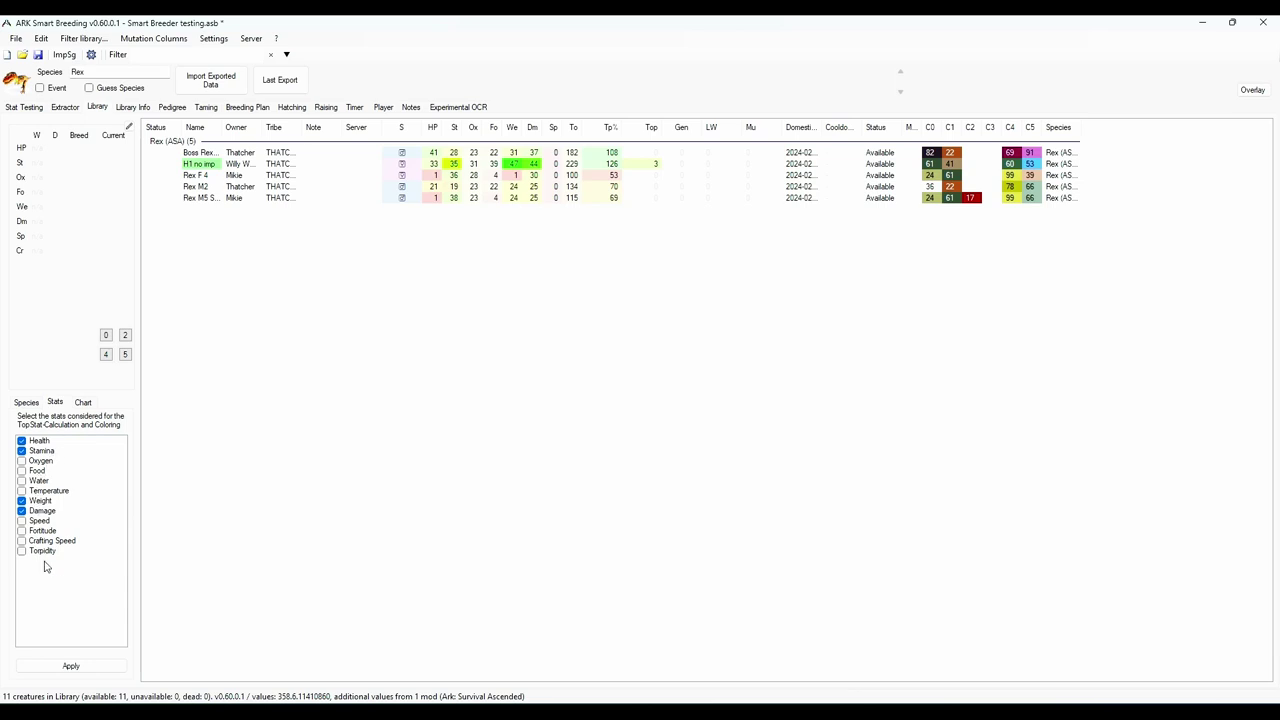
pyautogui.click(83, 402)
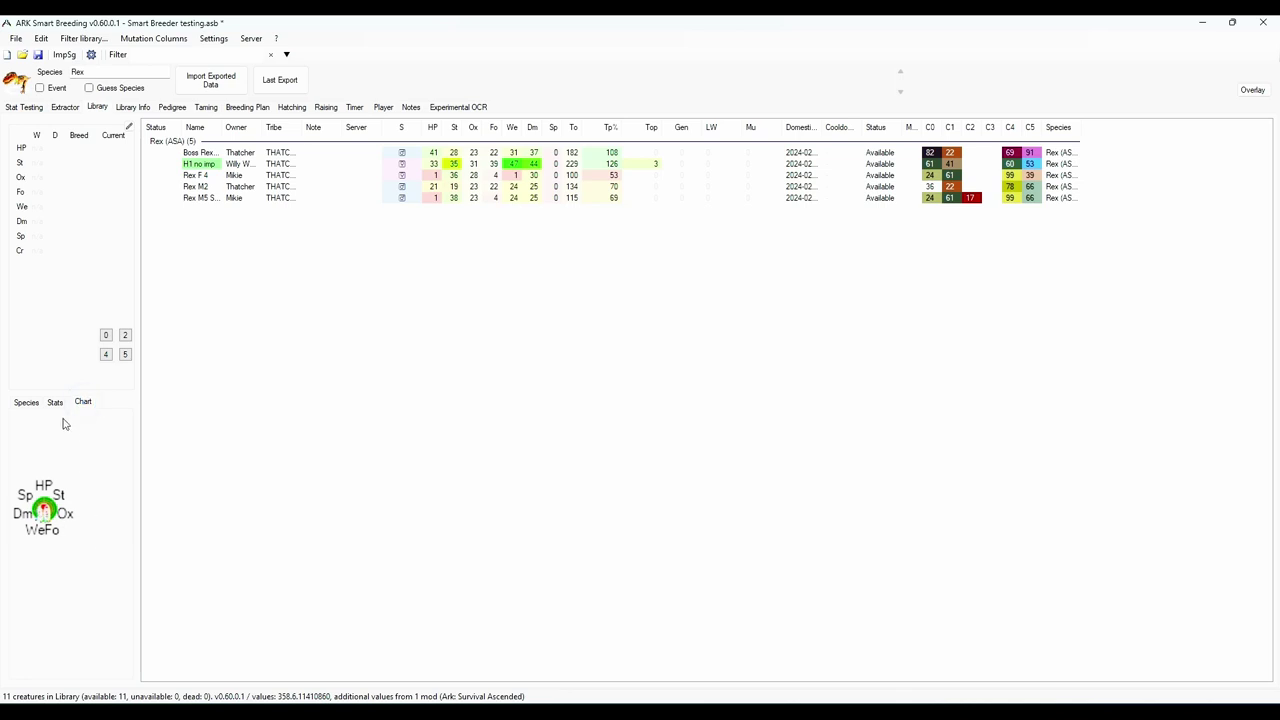
pyautogui.click(212, 154)
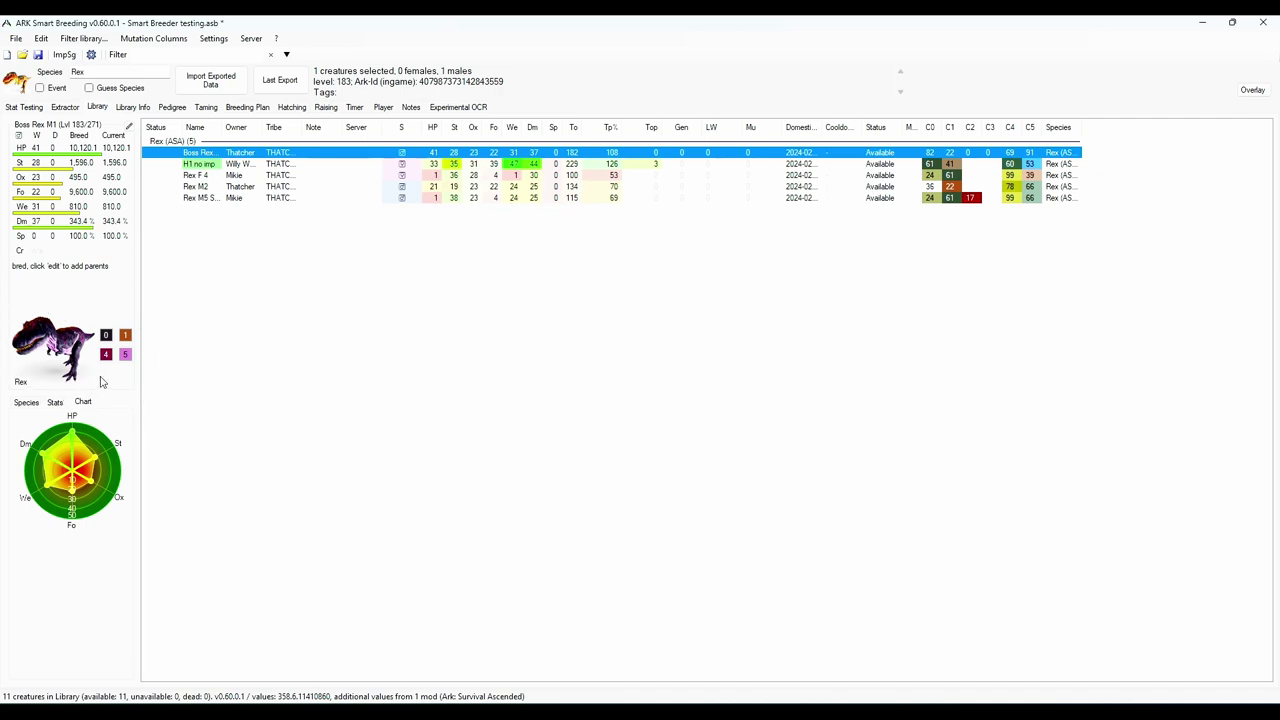
pyautogui.moveTo(97, 379)
# Step: Review the library's color information for the Rex and compare the Classic, Compact and H pedigree views of Boss Rex M1
pyautogui.click(133, 107)
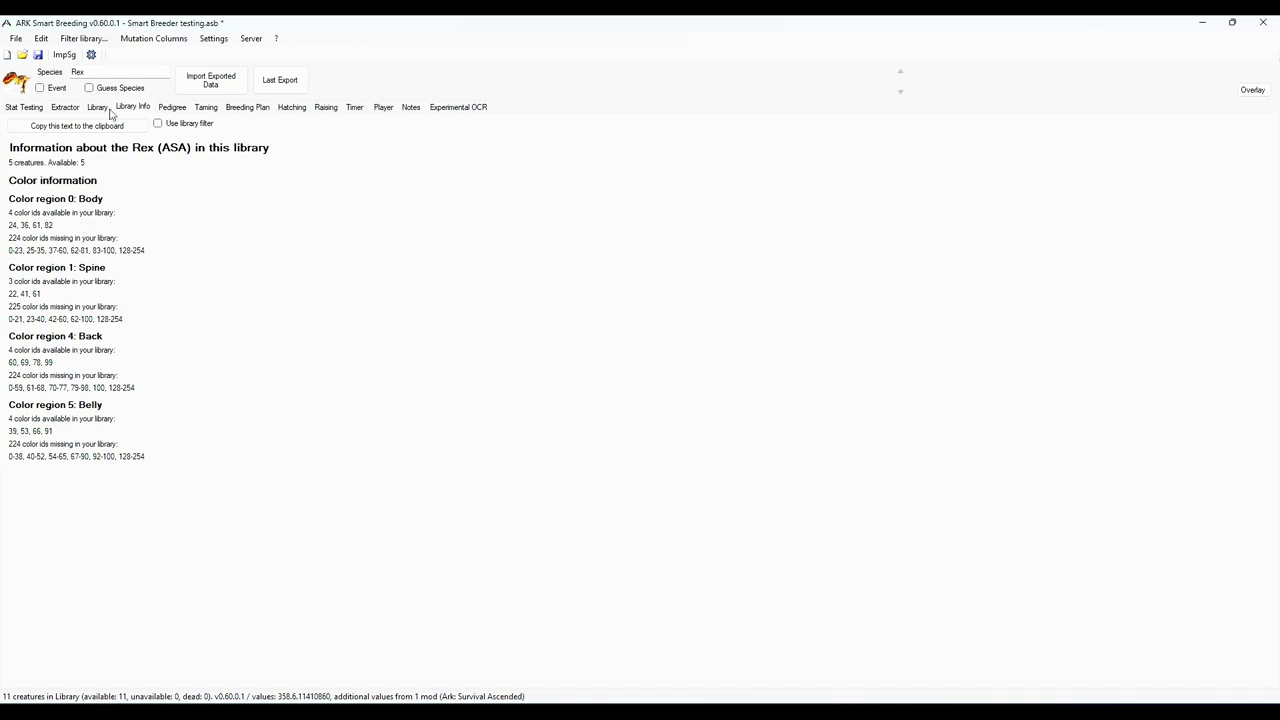
pyautogui.click(172, 107)
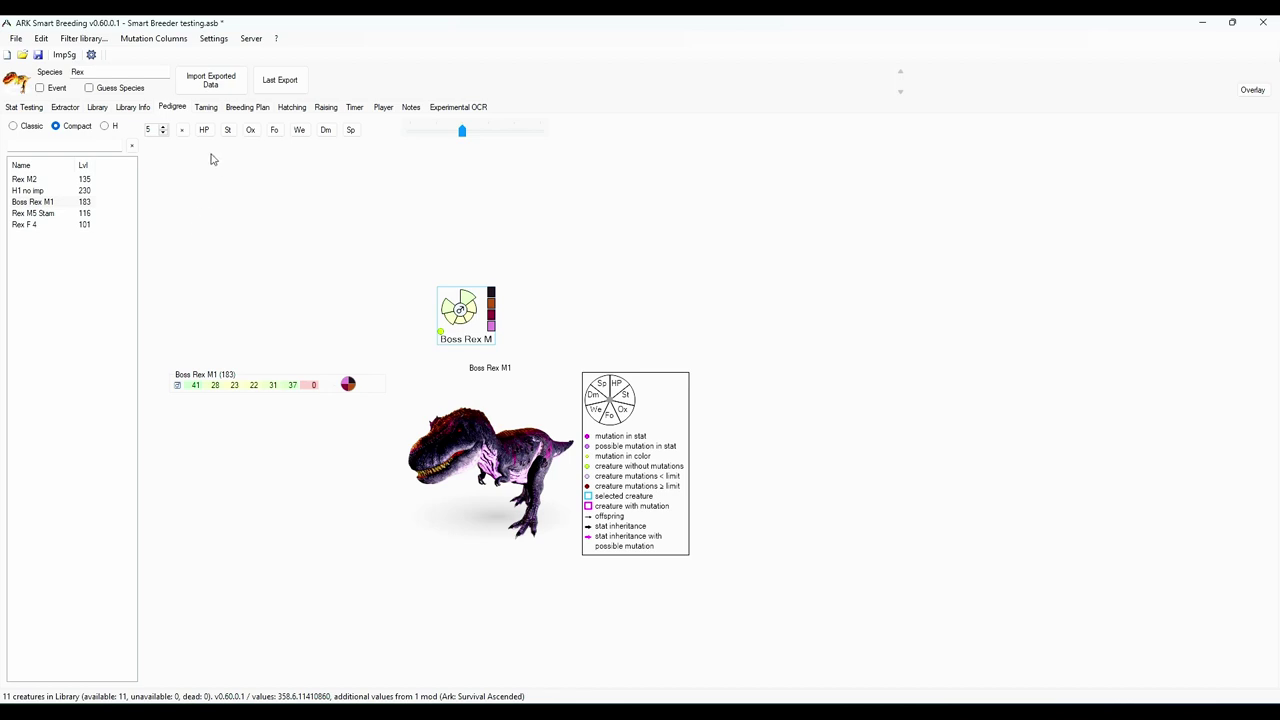
pyautogui.click(13, 126)
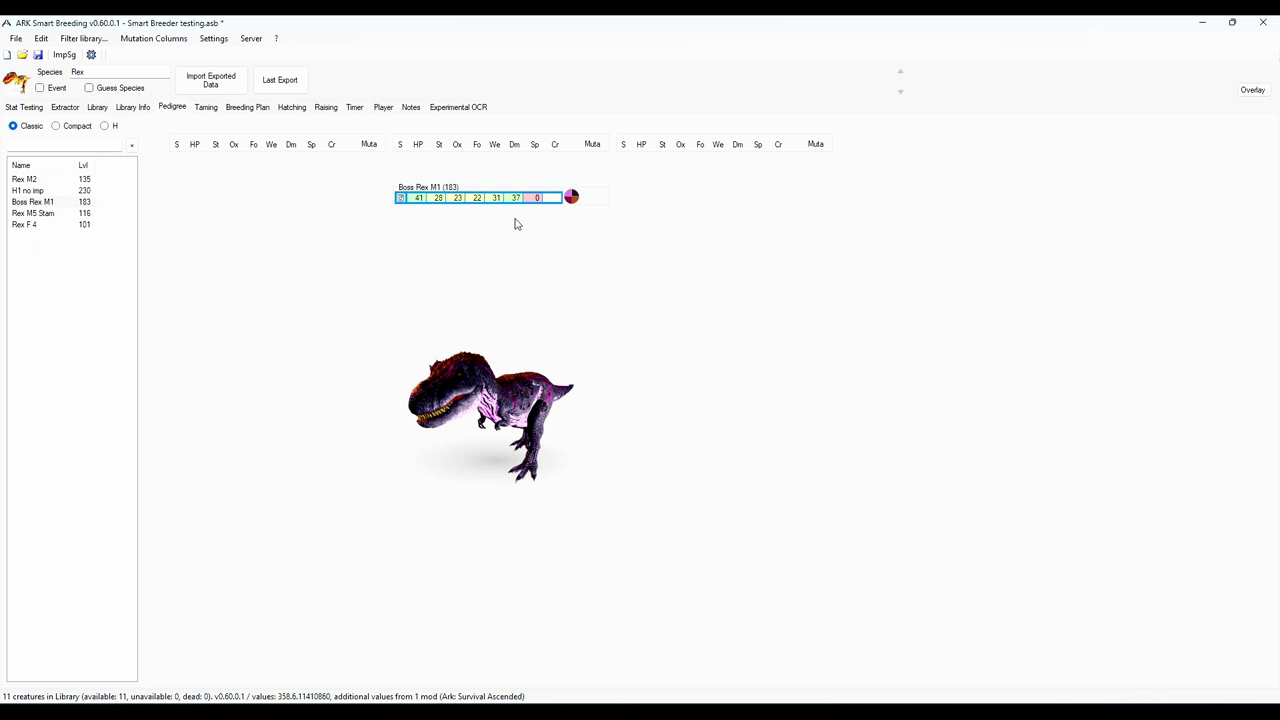
pyautogui.click(56, 126)
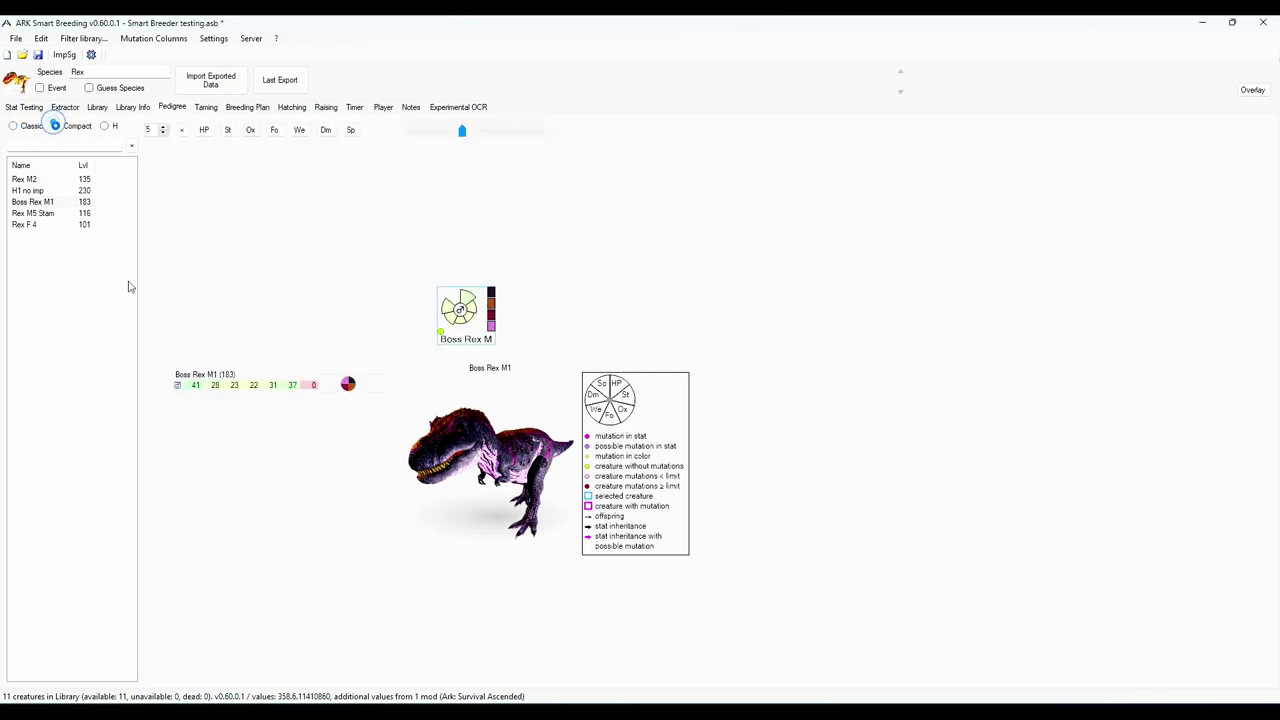
pyautogui.click(105, 127)
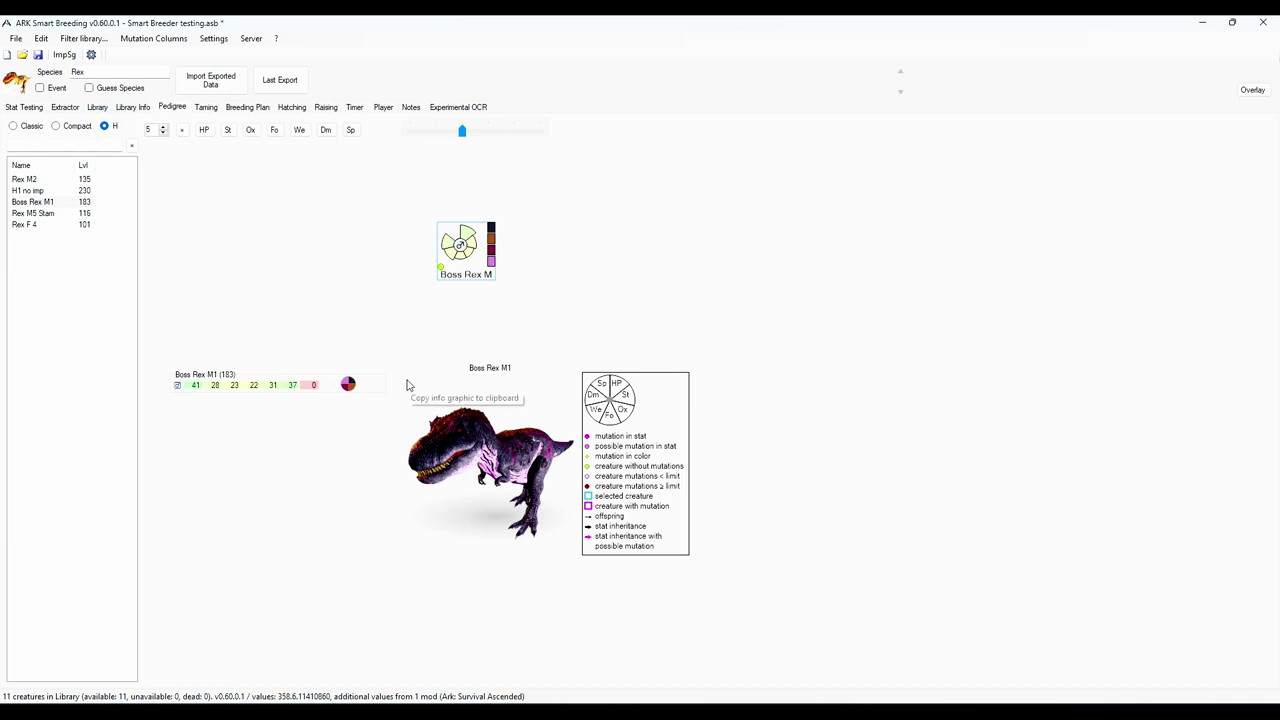
pyautogui.click(56, 127)
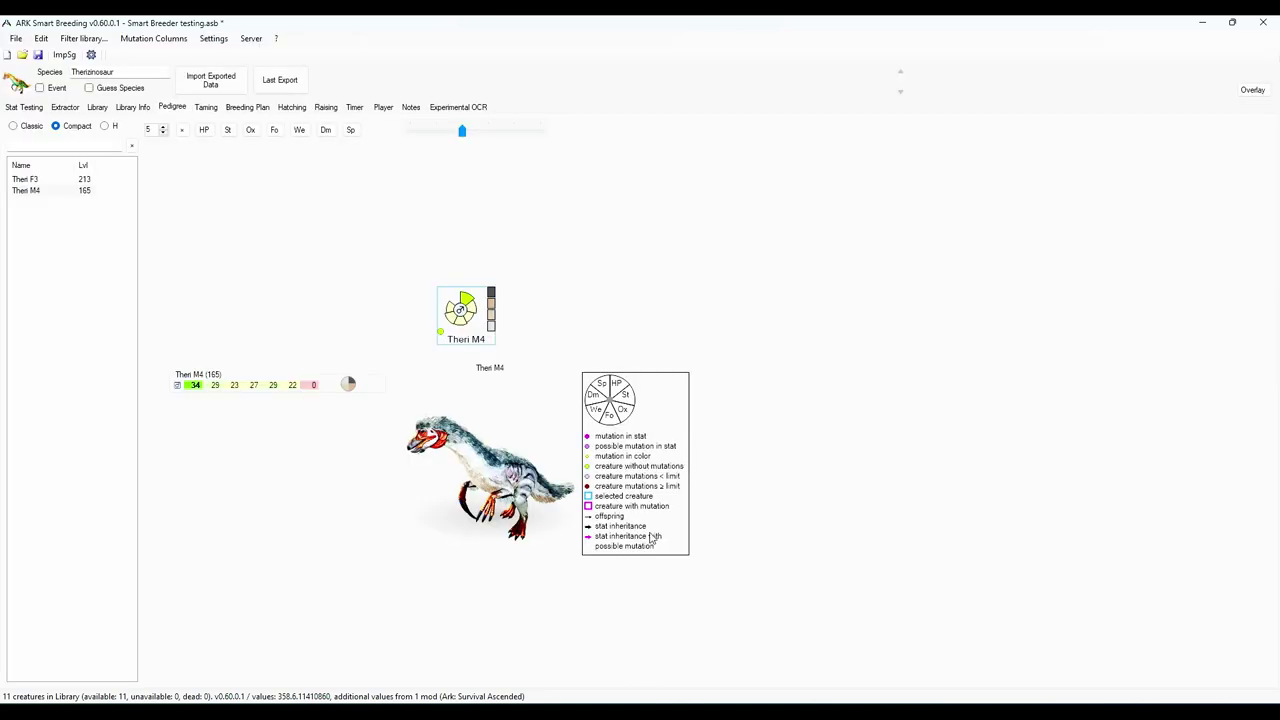
# Step: Check the Therizinosaur taming information, and set the Rex breeding plan to Best next generation with creatures in cryopods included
pyautogui.click(205, 107)
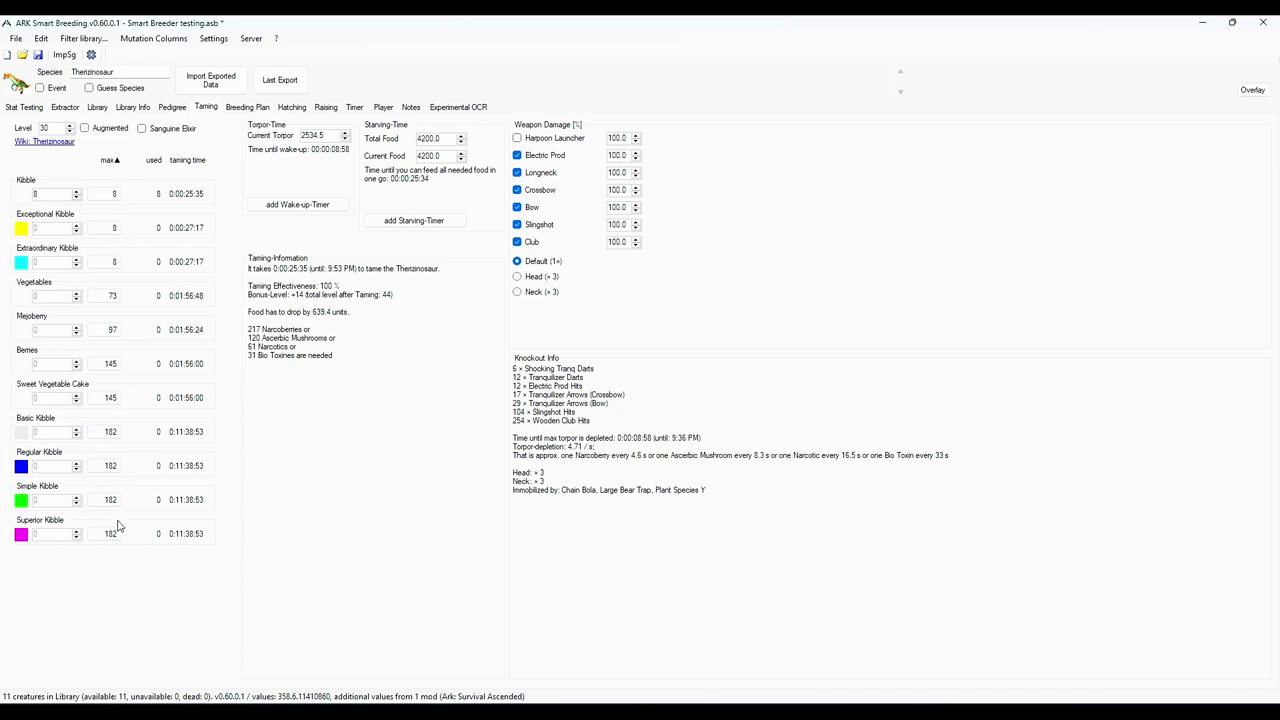
pyautogui.click(247, 109)
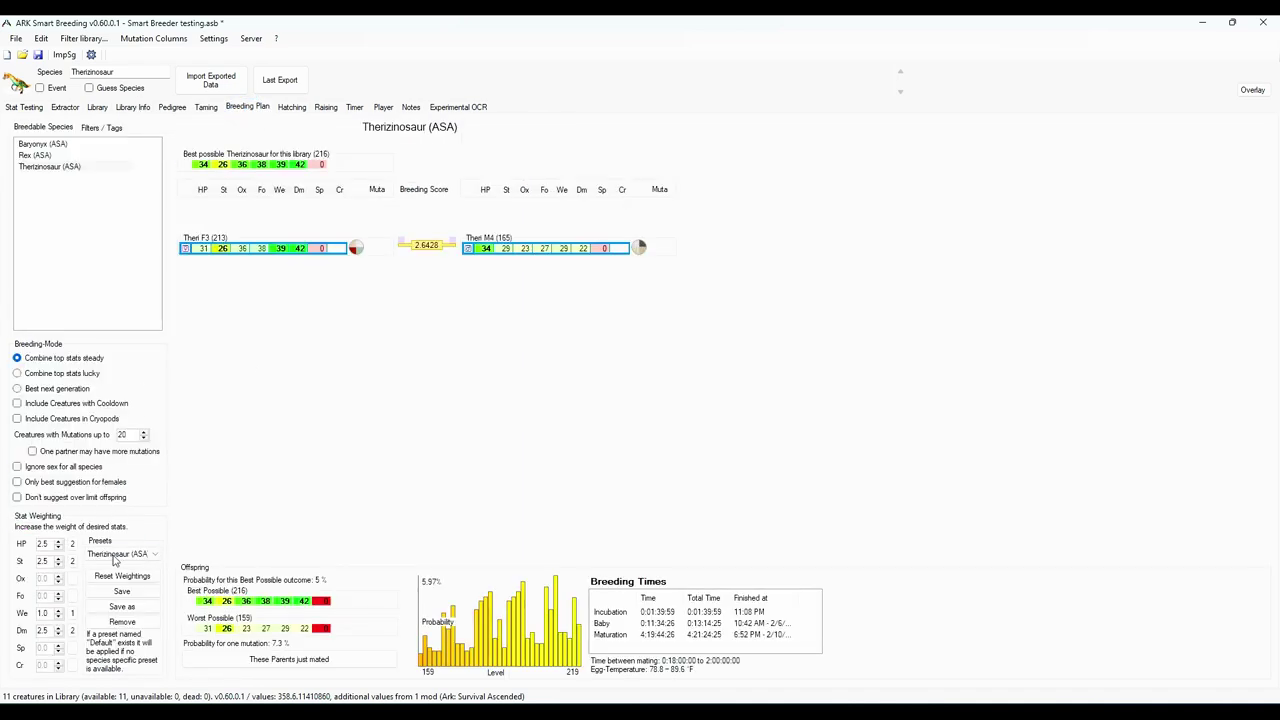
pyautogui.click(37, 156)
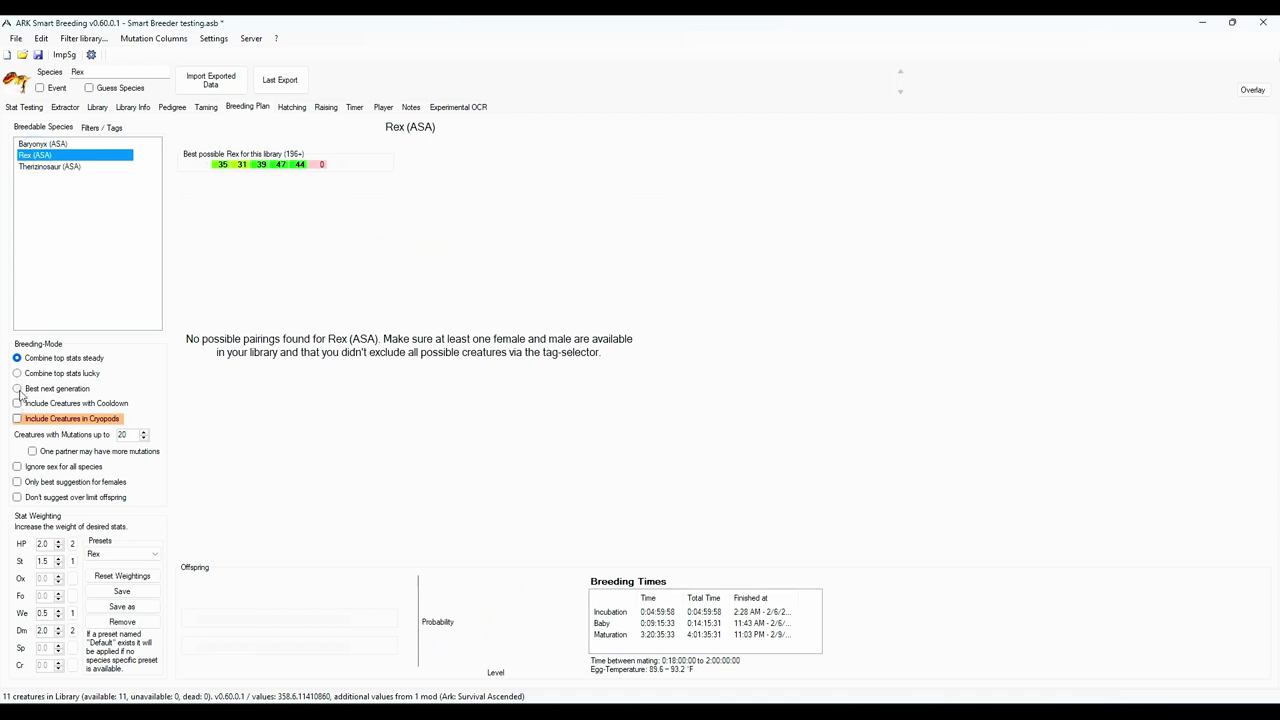
pyautogui.click(17, 420)
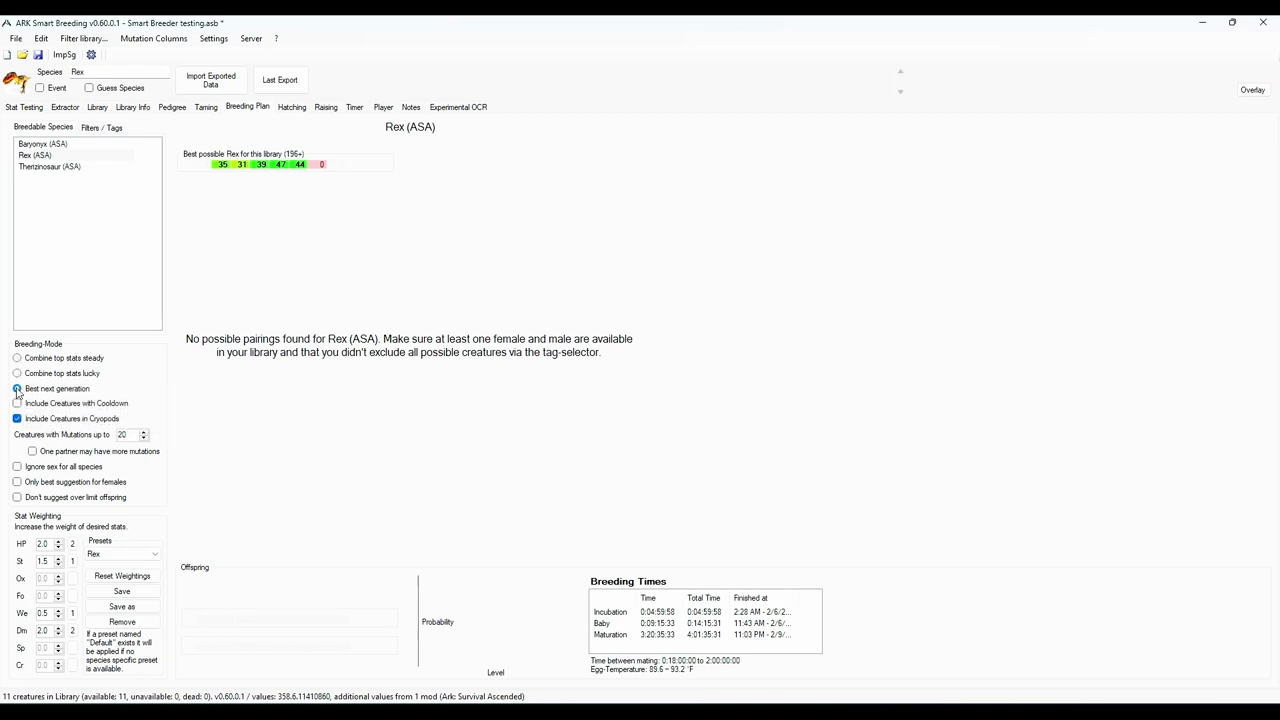
pyautogui.click(17, 389)
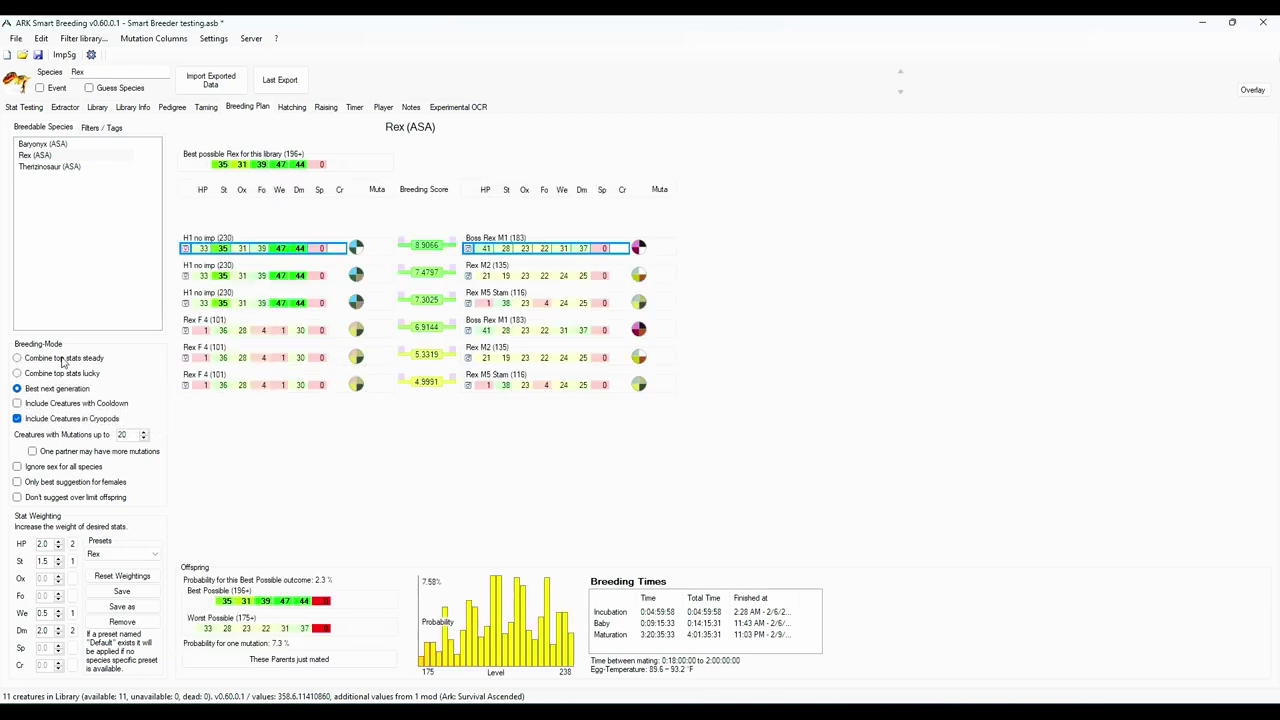